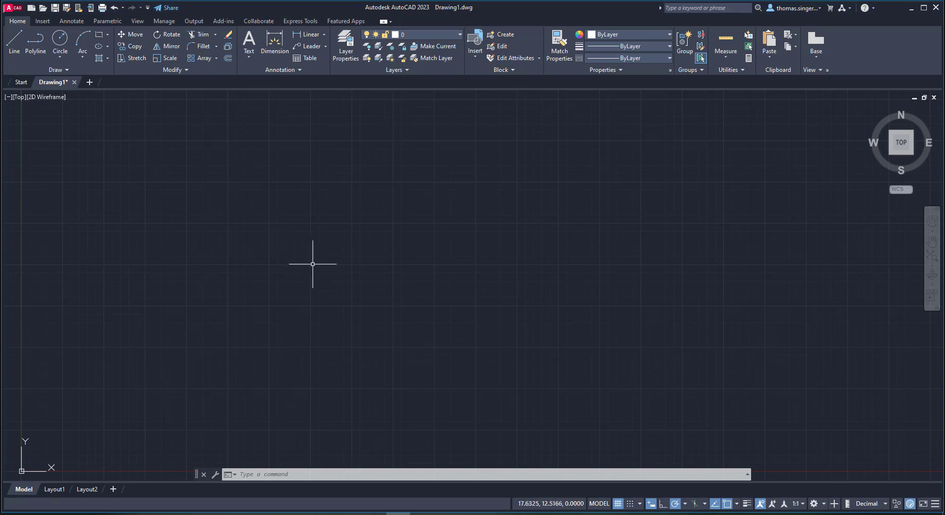
# Draw a rectangle about 12.4 units wide near the middle of the drawing area.
pyautogui.click(301, 306)
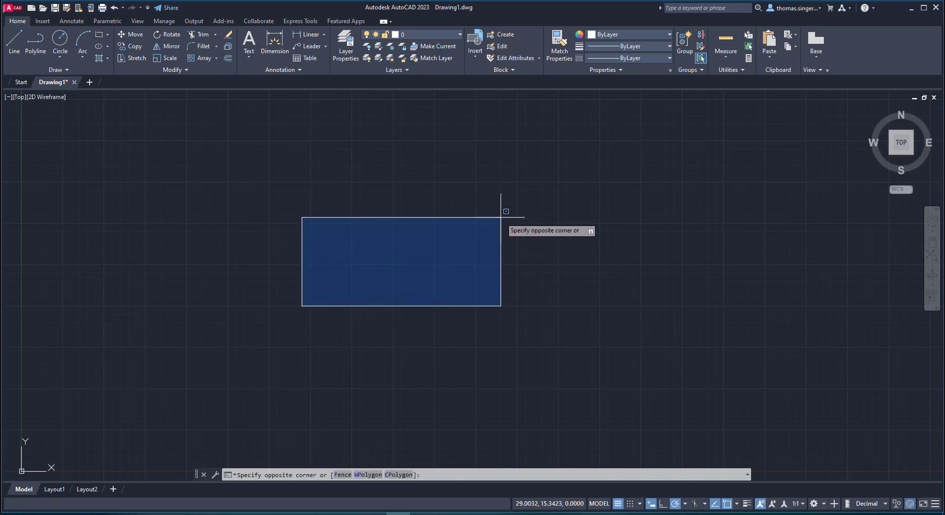
pyautogui.press('Escape')
pyautogui.click(99, 36)
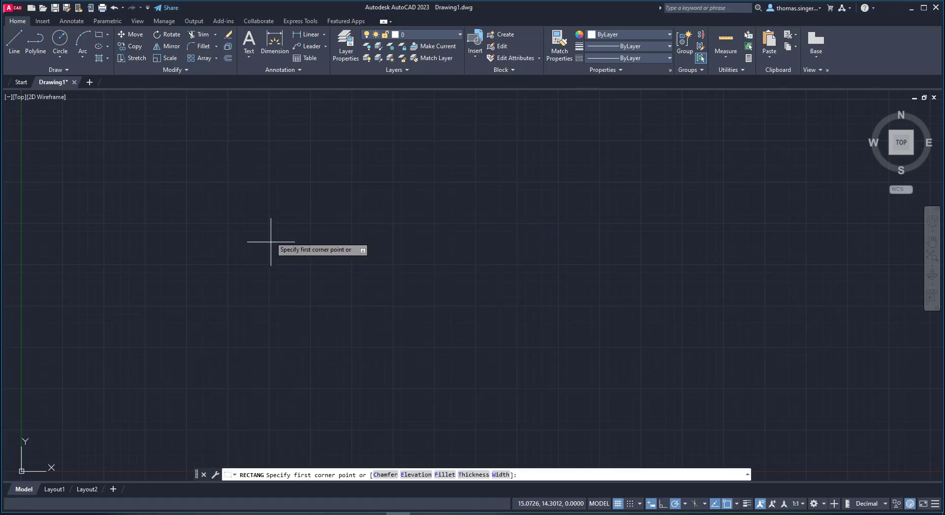
pyautogui.click(295, 295)
pyautogui.click(500, 221)
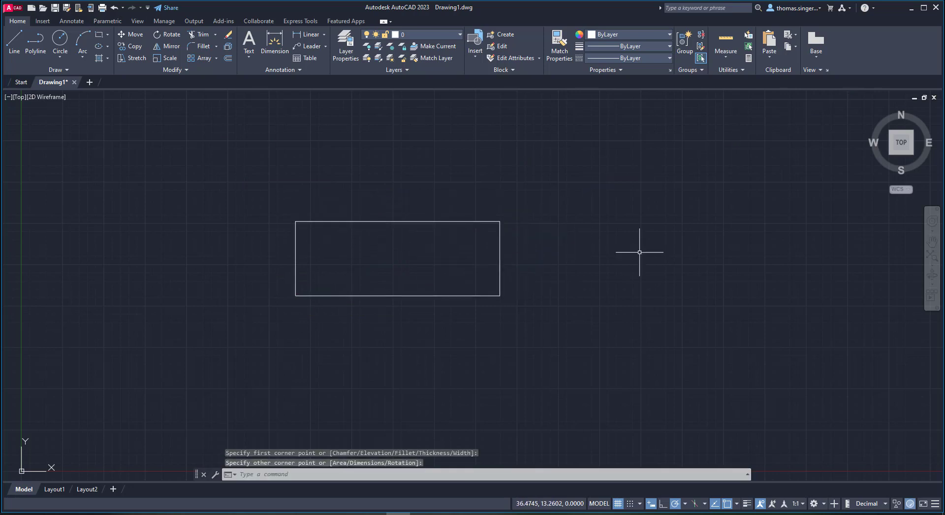
# Draw circles centred on the rectangle's upper corners, with radii of about 1.87 at the right corner and 2.14 at the left.
pyautogui.click(62, 39)
pyautogui.click(500, 221)
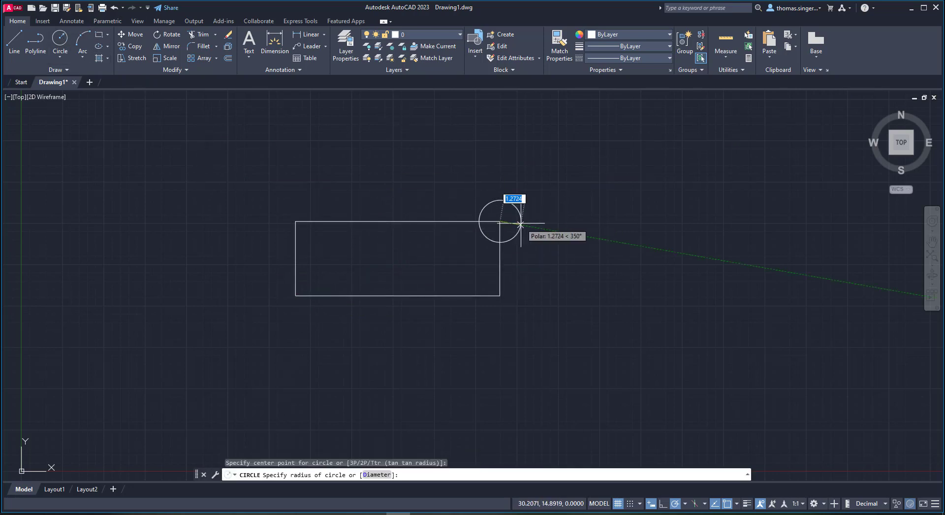
pyautogui.click(527, 207)
pyautogui.rightClick(288, 213)
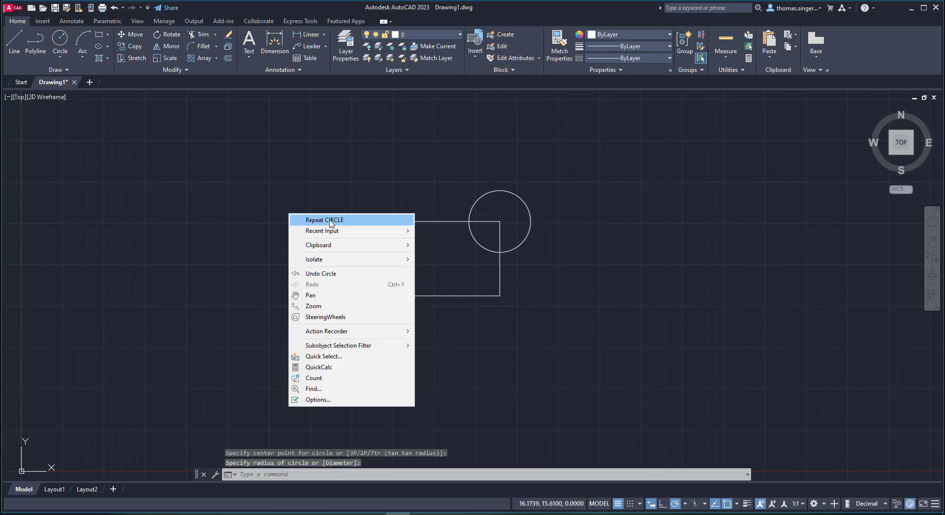
pyautogui.click(325, 220)
pyautogui.click(295, 221)
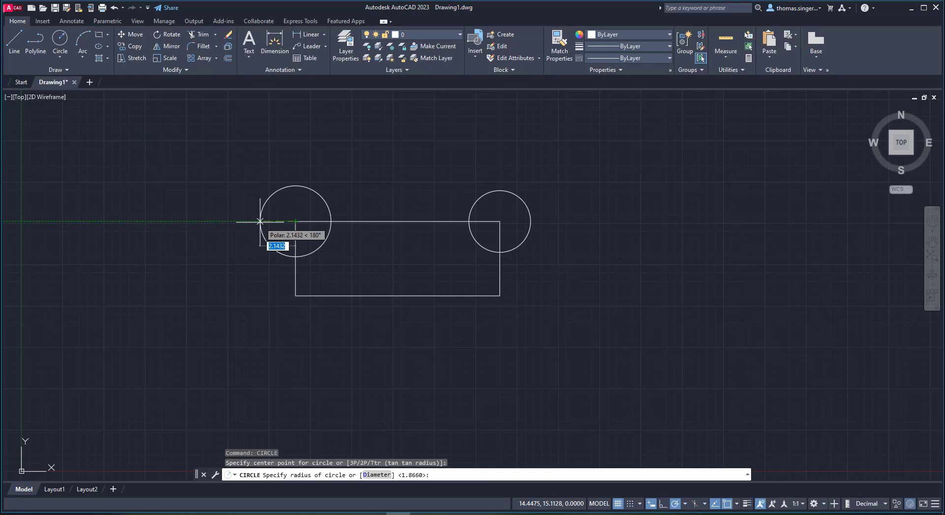
pyautogui.click(260, 221)
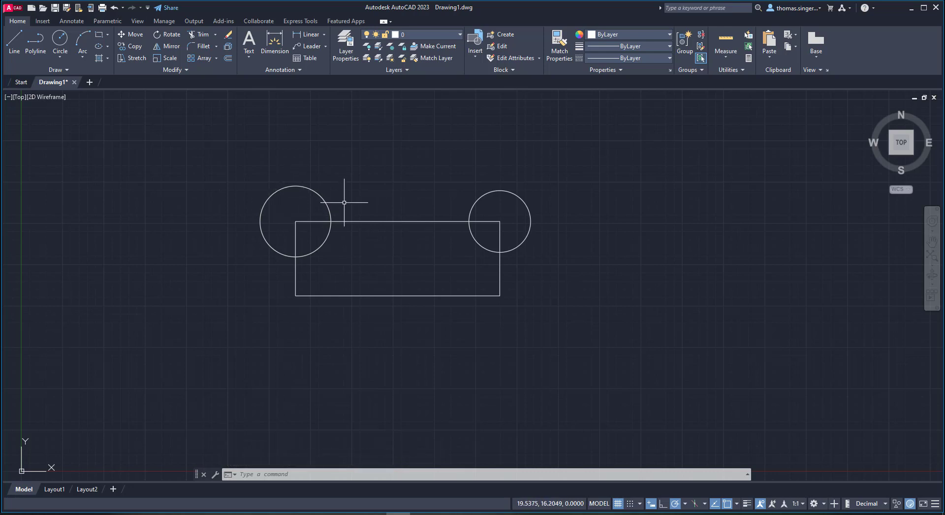
# Trim away the rectangle edges inside both circles and the circle arcs inside the rectangle, leaving one continuous outline.
pyautogui.click(199, 34)
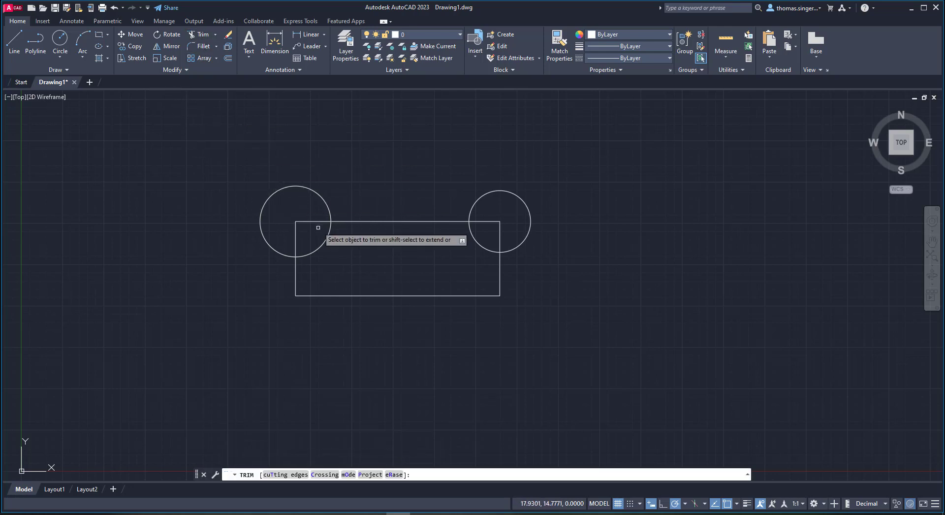
pyautogui.click(316, 221)
pyautogui.click(296, 232)
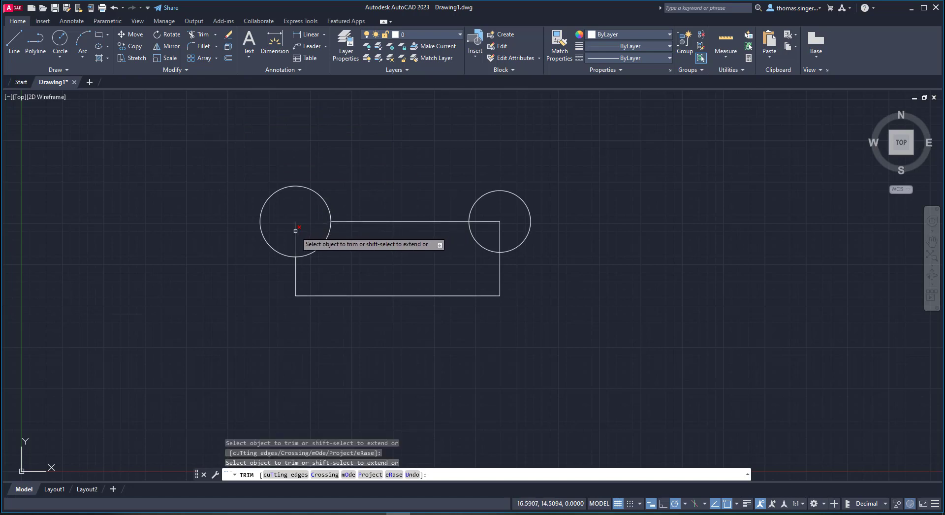
pyautogui.click(325, 243)
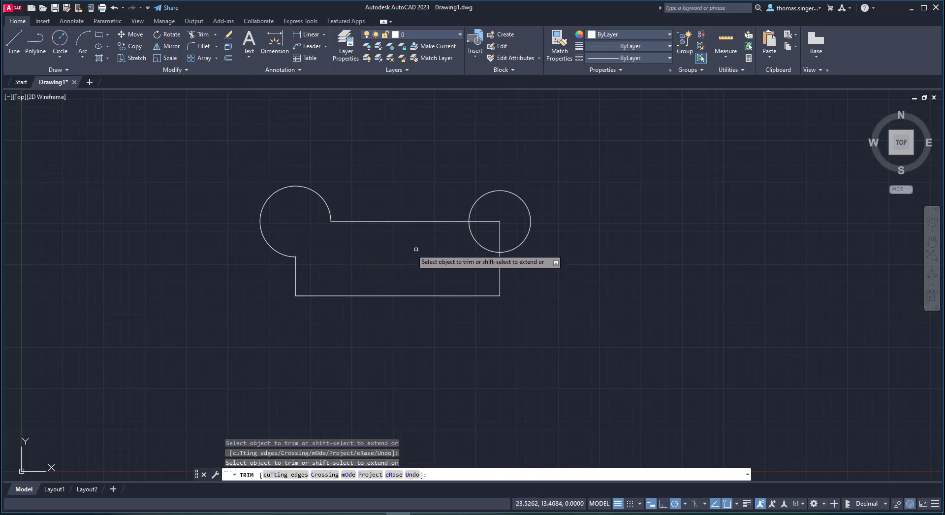
pyautogui.click(475, 237)
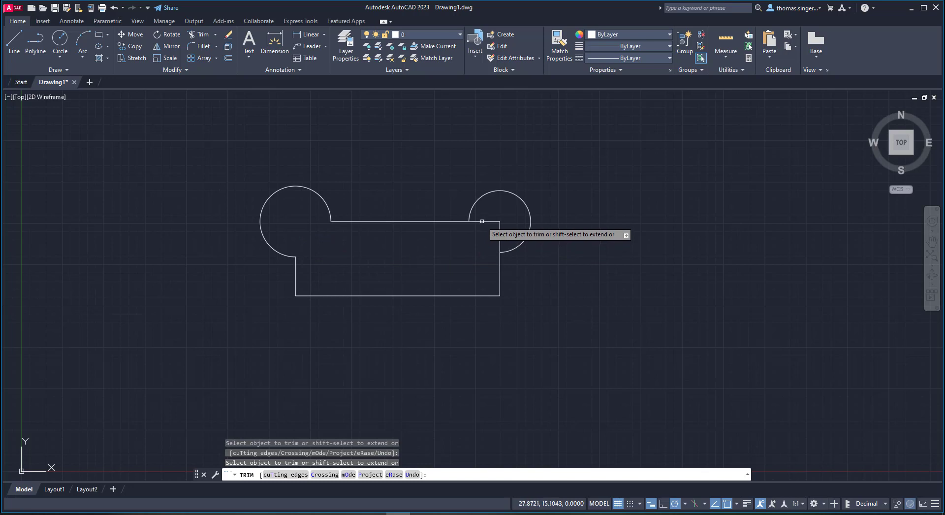
pyautogui.click(482, 221)
pyautogui.click(501, 229)
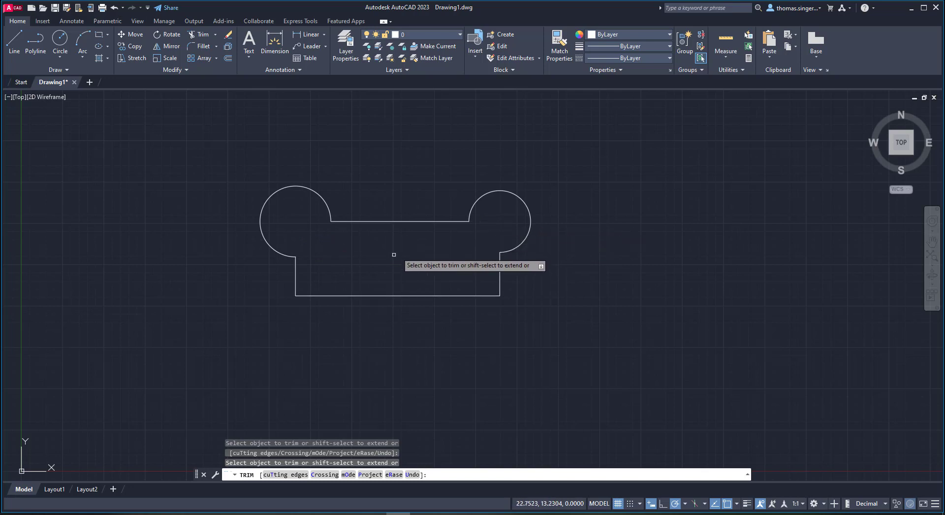
# Try to fillet the upper horizontal edge of the outline with a radius of .25.
pyautogui.click(203, 47)
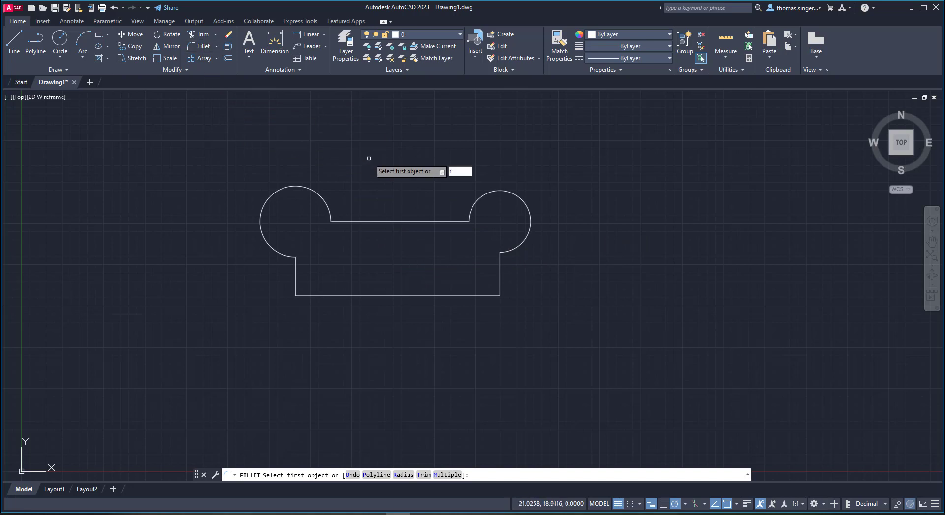
pyautogui.write('r')
pyautogui.press('Return')
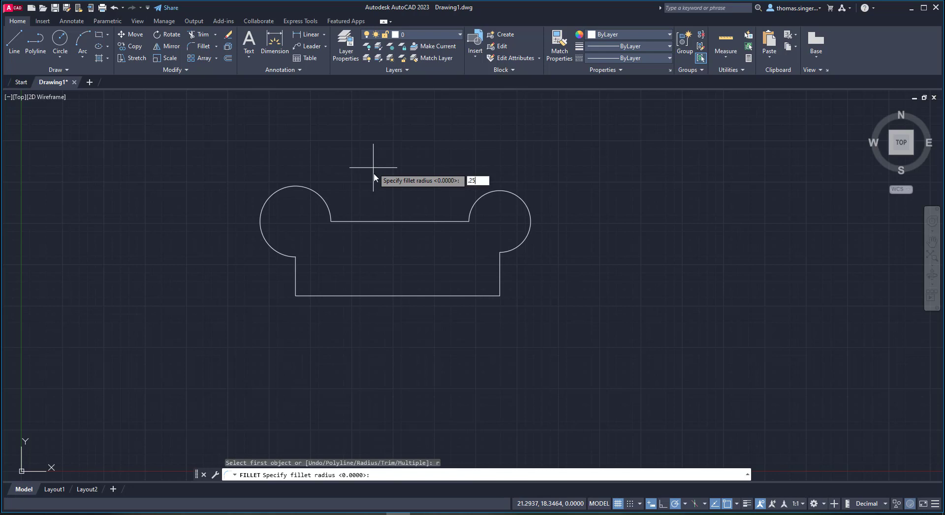
pyautogui.write('.25')
pyautogui.press('Return')
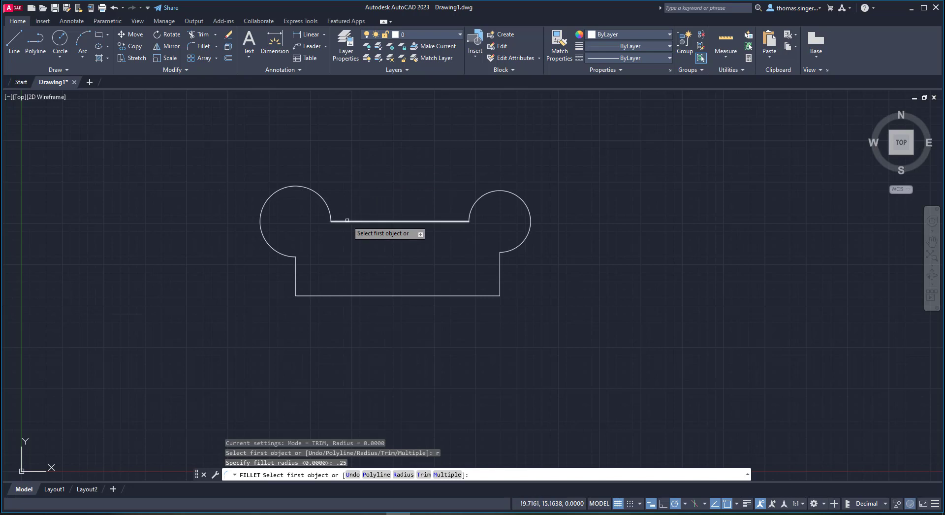
pyautogui.click(344, 221)
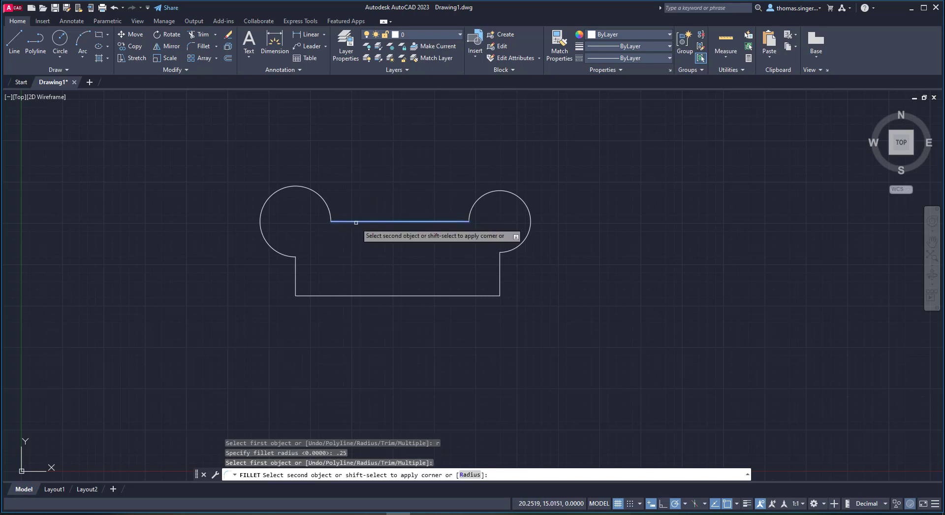
pyautogui.press('Escape')
pyautogui.scroll(5, 335, 222)
pyautogui.scroll(-4, 335, 222)
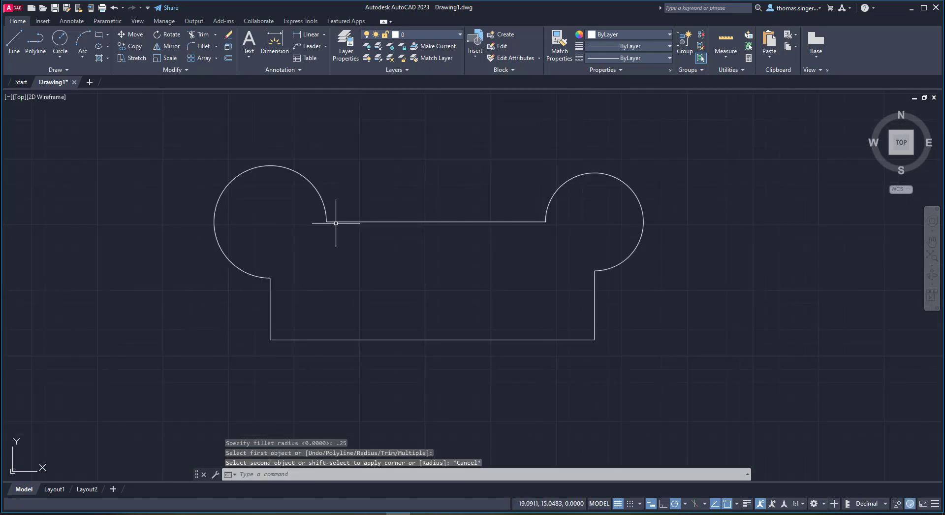
# Dimension the left arc's radius above the outline and the bottom edge's length below it.
pyautogui.click(275, 44)
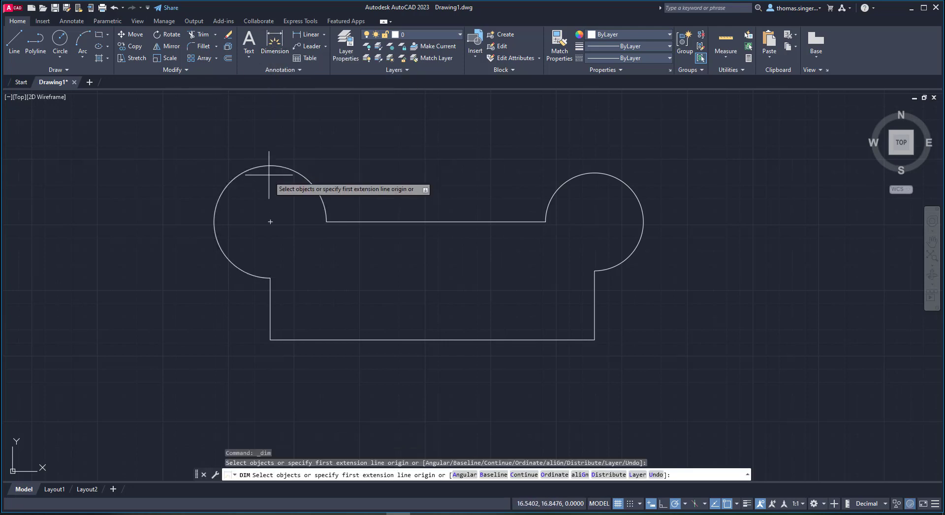
pyautogui.click(272, 166)
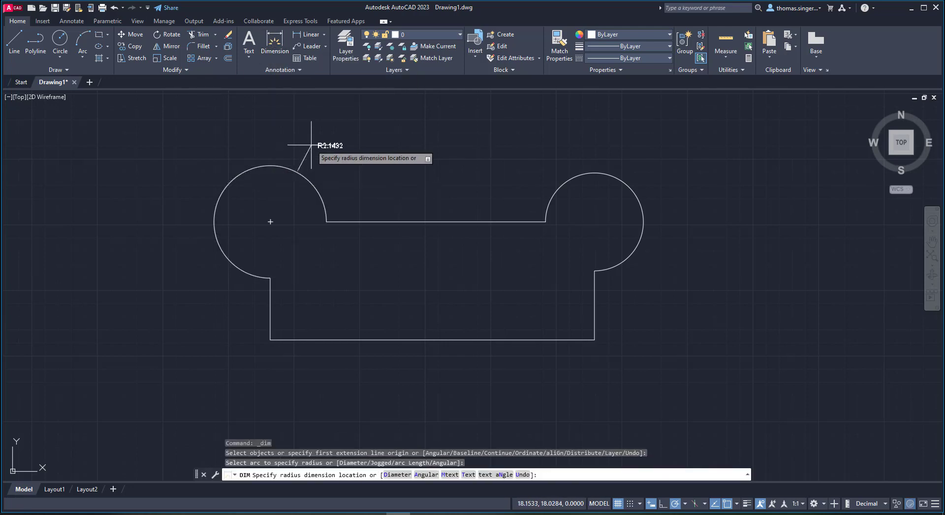
pyautogui.click(310, 137)
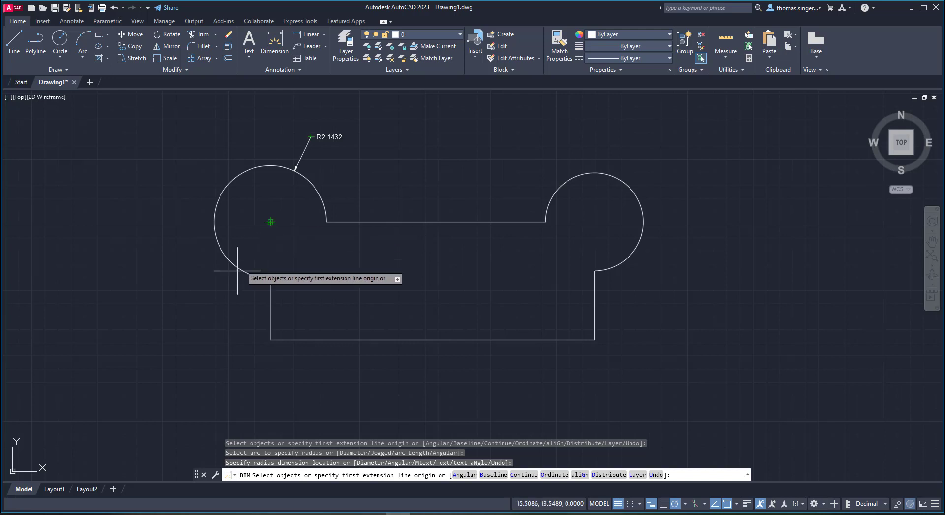
pyautogui.click(270, 340)
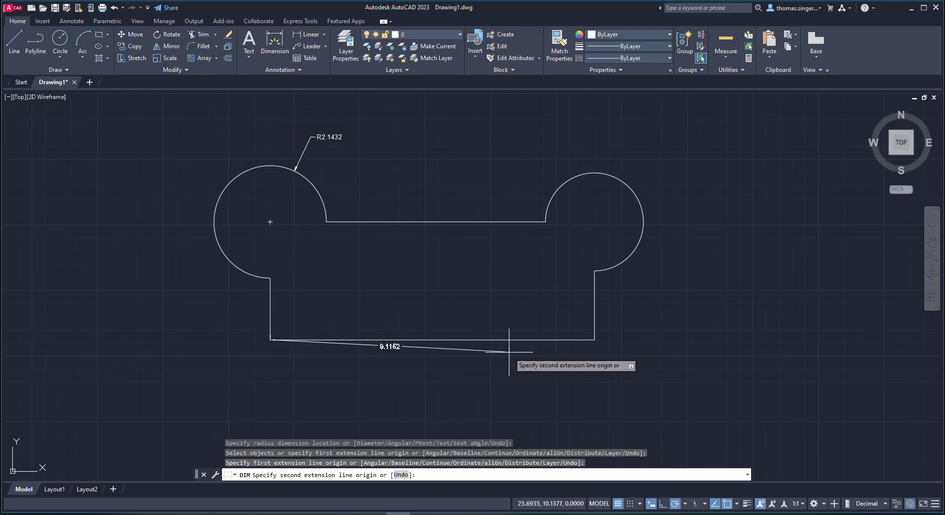
pyautogui.click(595, 340)
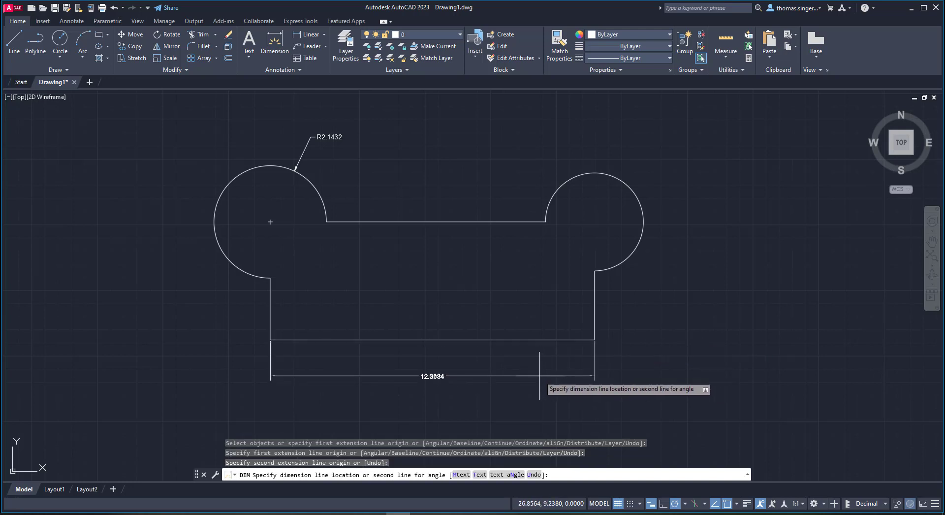
pyautogui.click(492, 376)
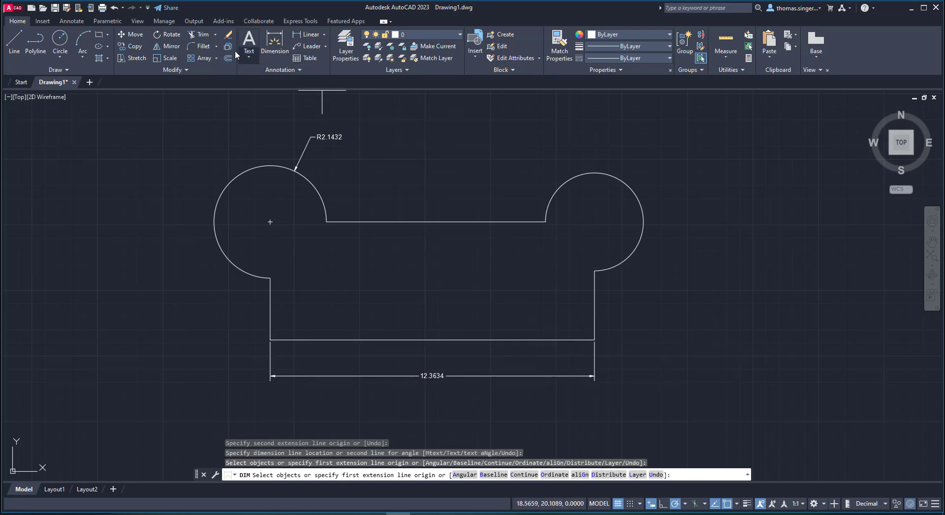
# Try to fillet the junction between the upper horizontal edge and the left arc with a radius of 1.
pyautogui.click(198, 47)
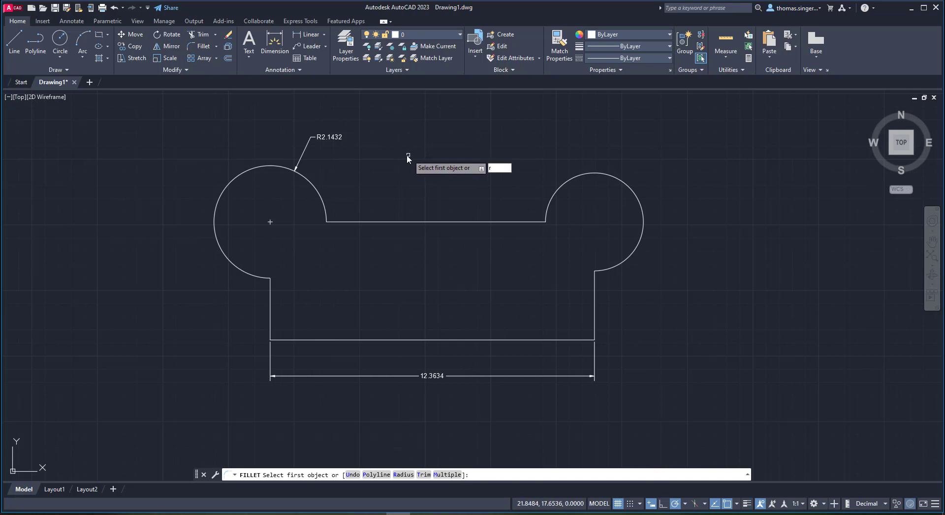
pyautogui.write('r')
pyautogui.press('Return')
pyautogui.write('1')
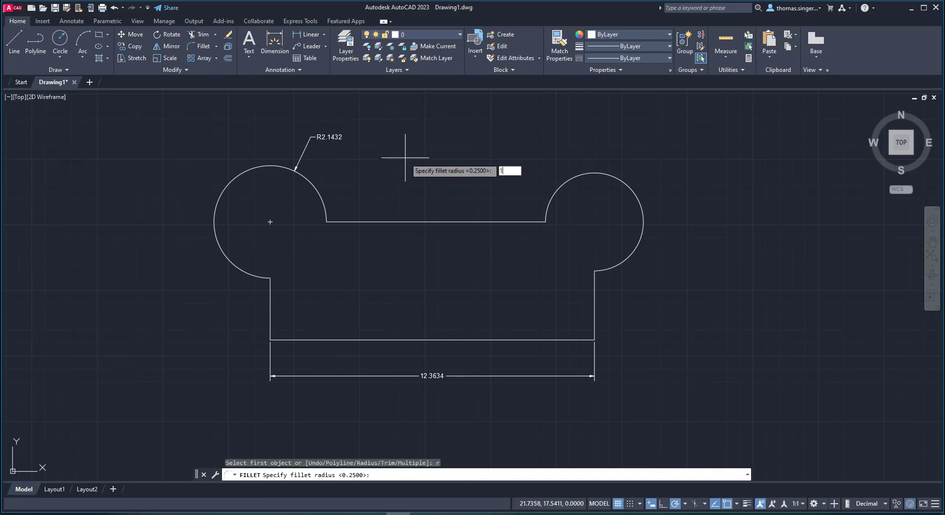
pyautogui.press('Return')
pyautogui.click(347, 222)
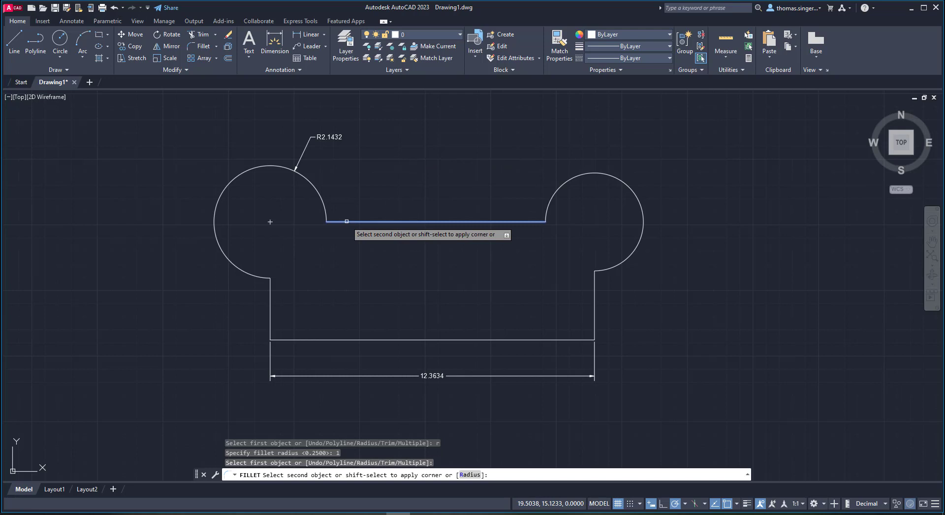
pyautogui.click(325, 205)
pyautogui.scroll(4, 359, 251)
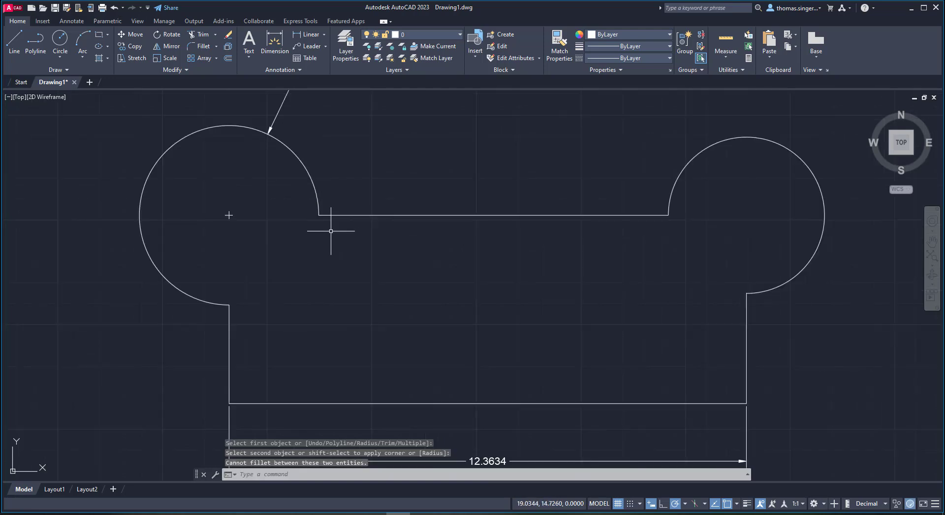
pyautogui.scroll(-6, 327, 217)
# Set the fillet radius to 2 and try to fillet the upper horizontal edge with the left arc.
pyautogui.rightClick(312, 253)
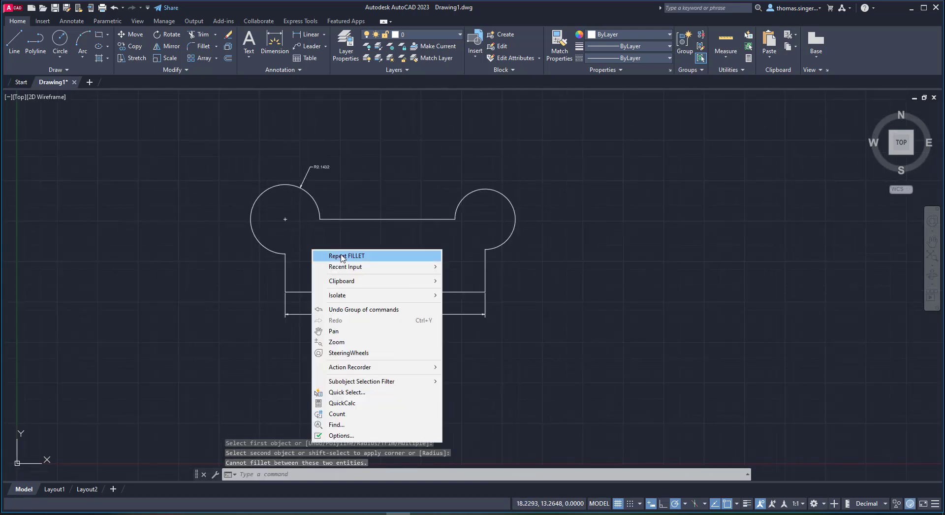
pyautogui.click(343, 256)
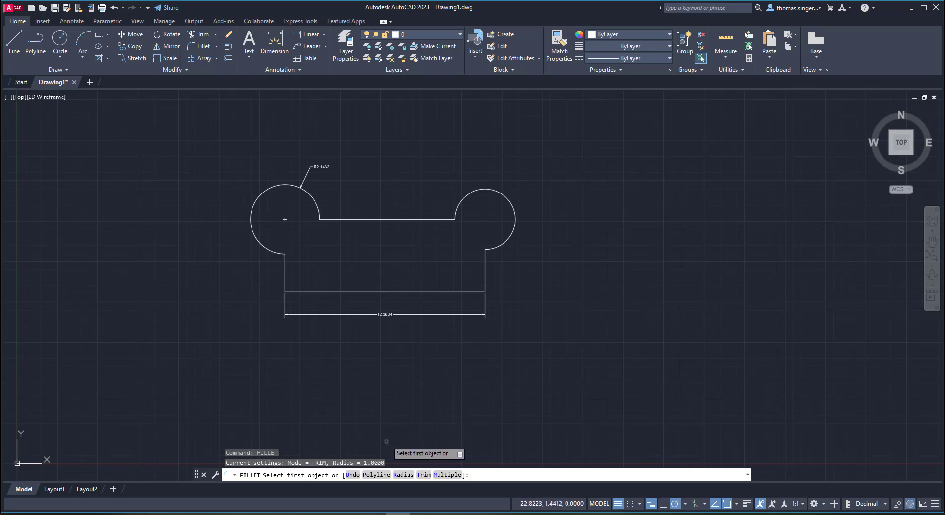
pyautogui.click(402, 476)
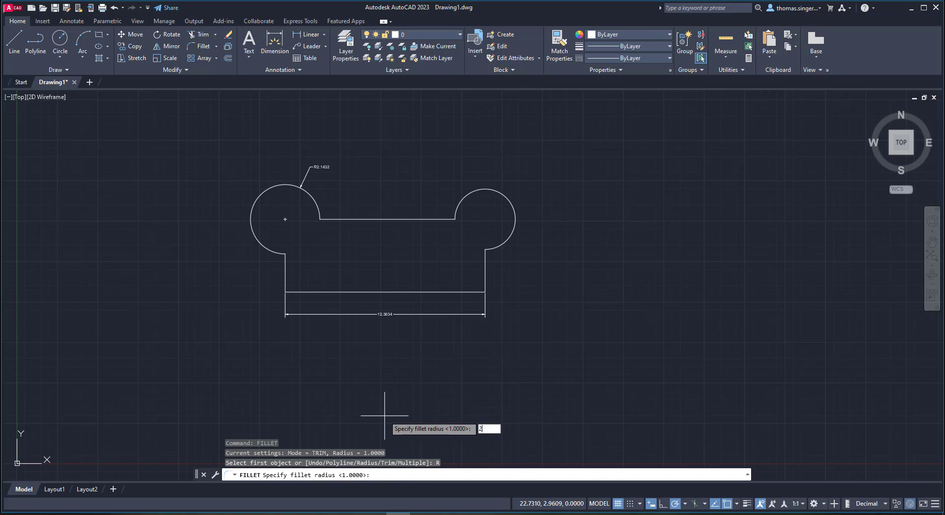
pyautogui.press('Return')
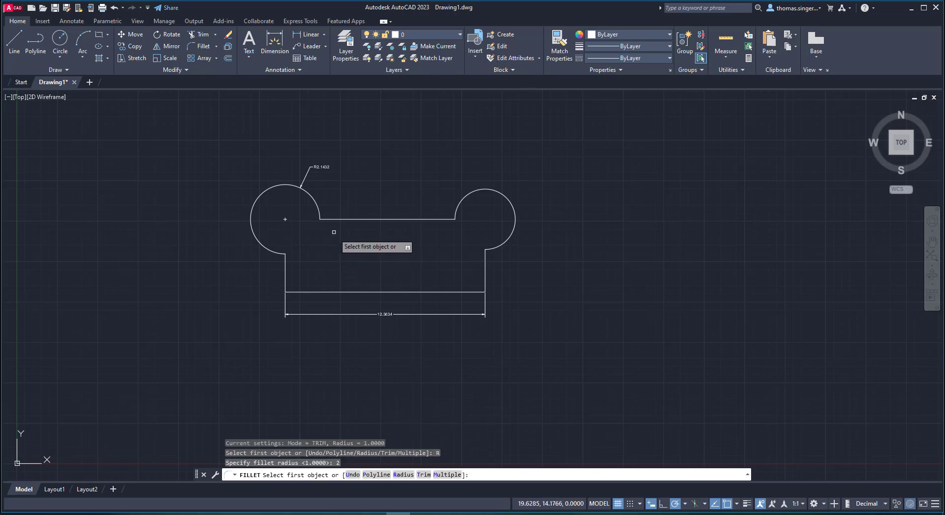
pyautogui.click(333, 219)
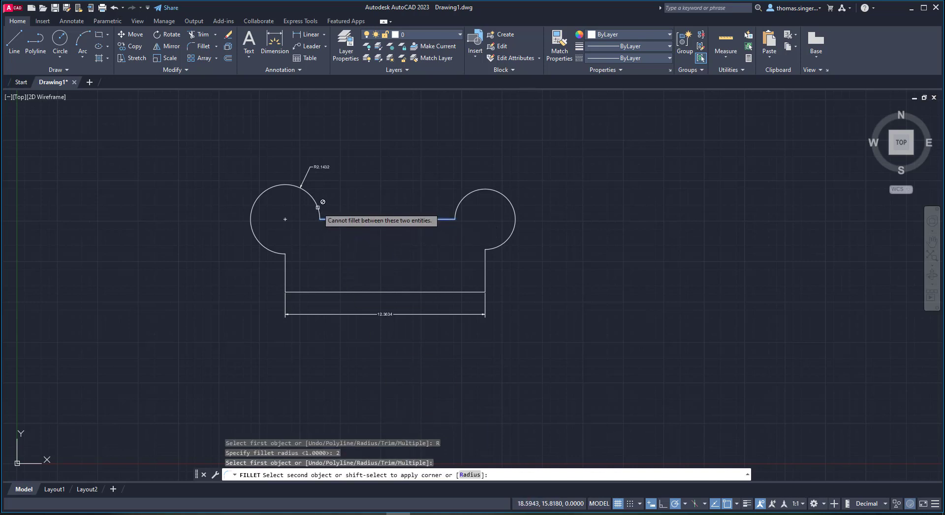
pyautogui.press('Escape')
# Try to fillet the left vertical edge with the lower end of the left arc, using the radius of 2.
pyautogui.rightClick(298, 262)
pyautogui.click(311, 271)
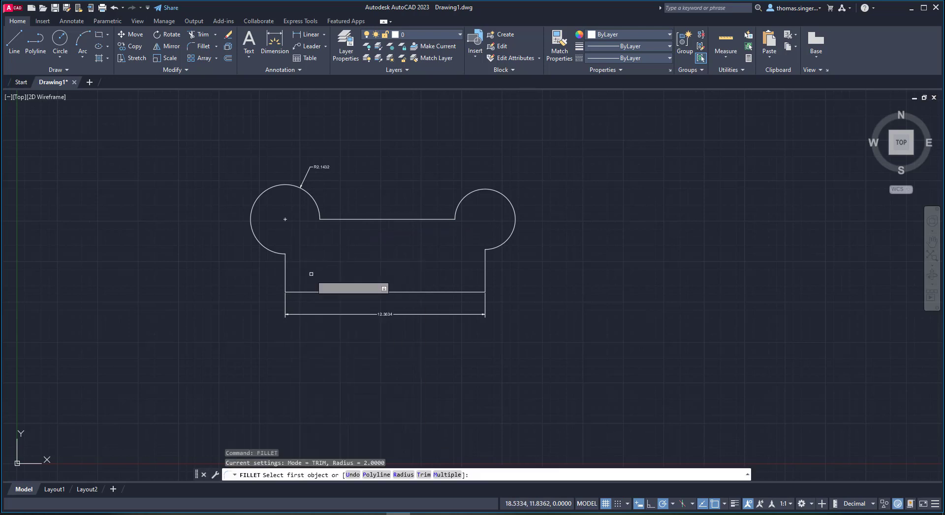
pyautogui.click(286, 275)
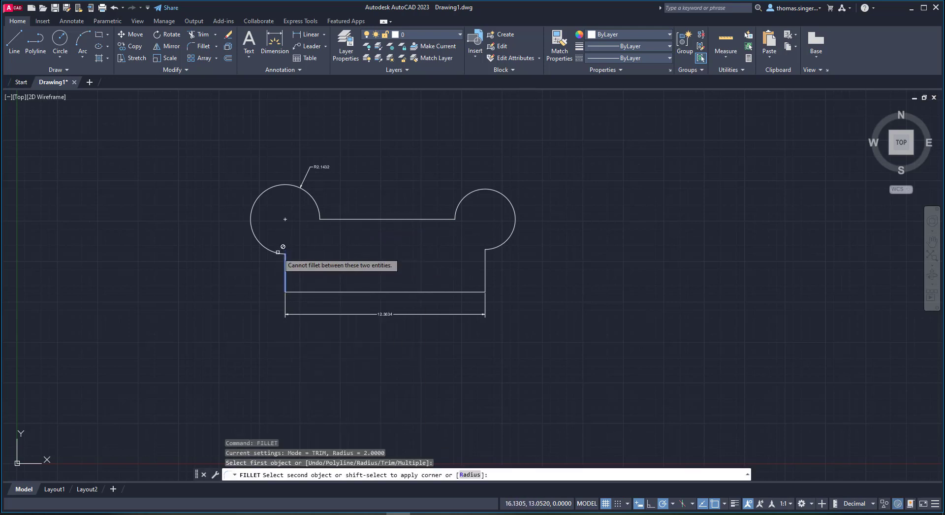
pyautogui.click(278, 252)
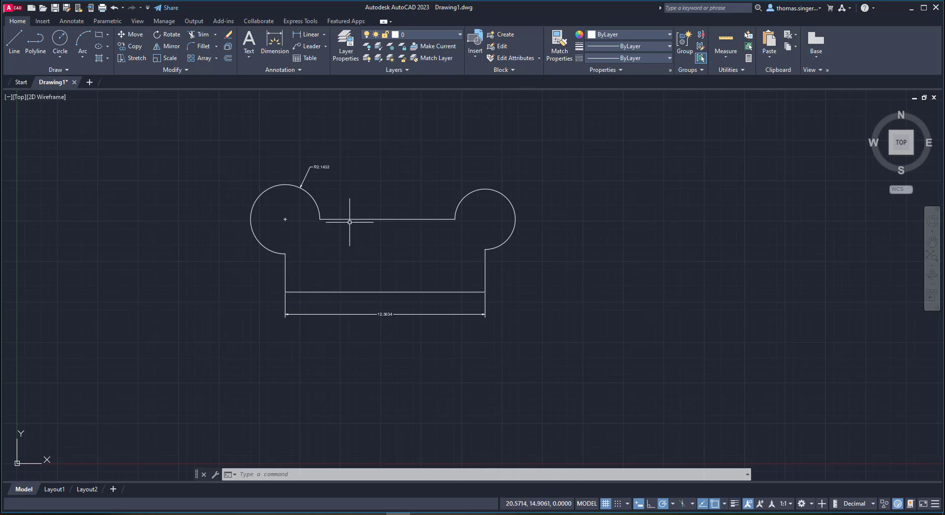
# Delete the upper horizontal edge and redraw it as a line between the inner ends of the two arcs.
pyautogui.click(352, 221)
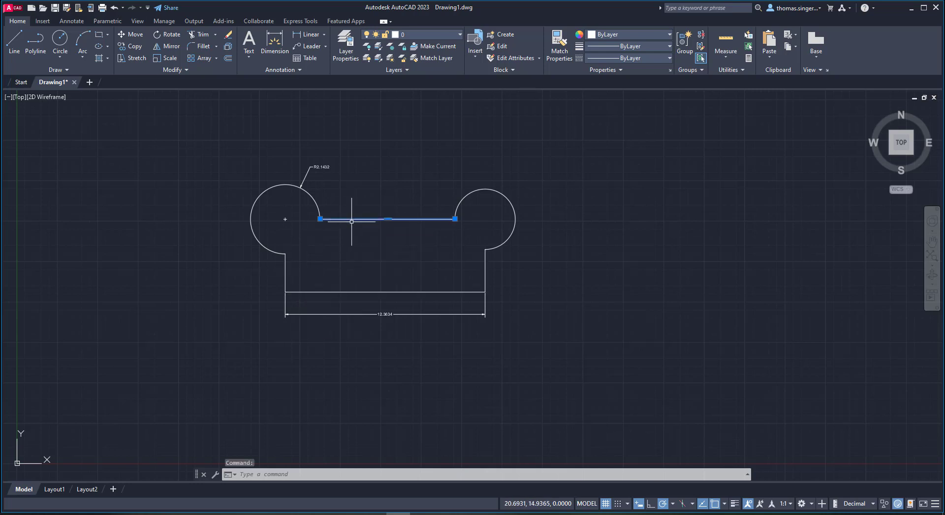
pyautogui.press('Delete')
pyautogui.scroll(7, 320, 215)
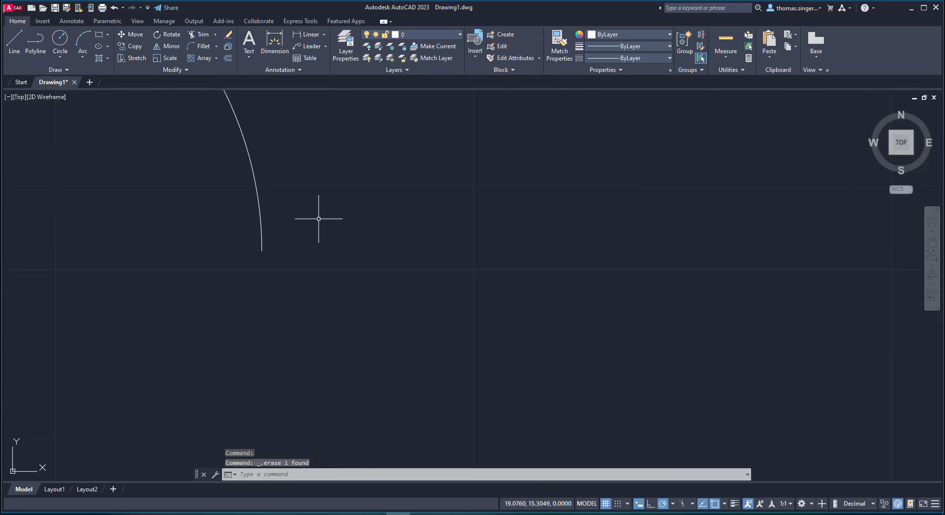
pyautogui.scroll(-3, 297, 234)
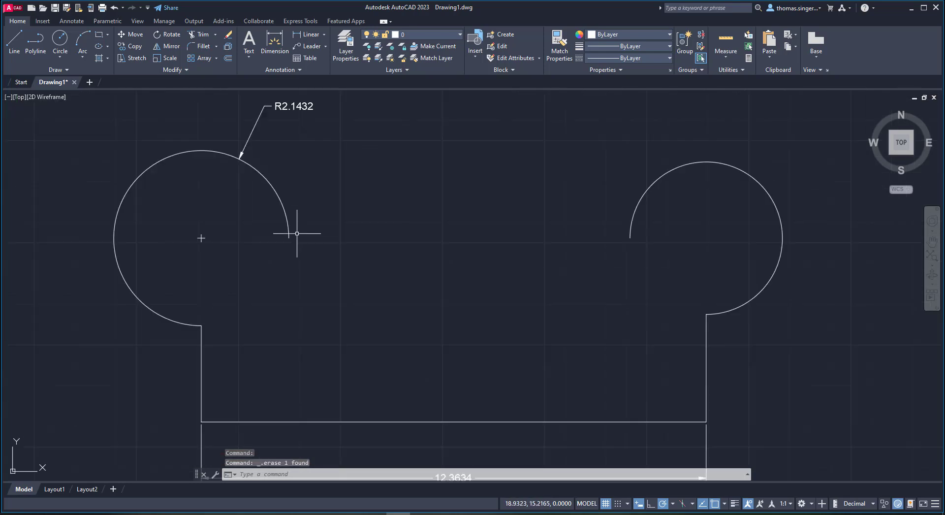
pyautogui.click(14, 41)
pyautogui.click(288, 238)
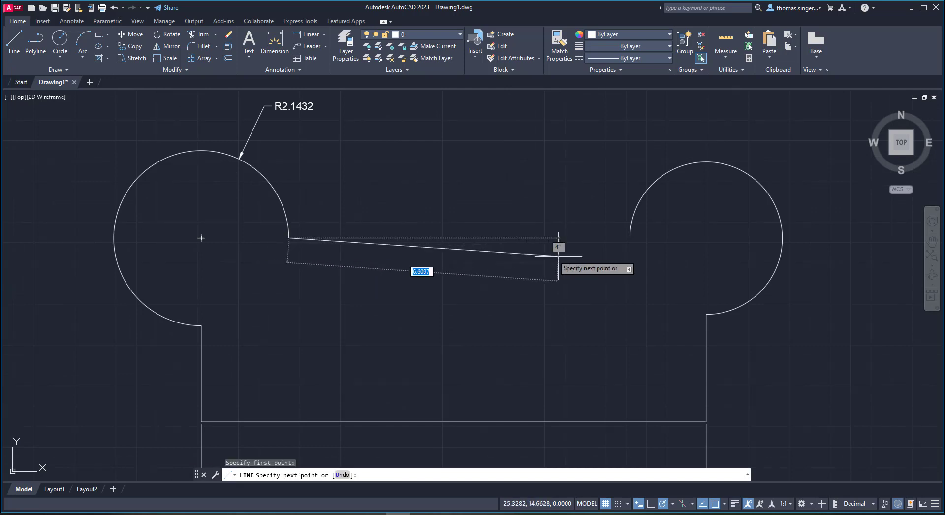
pyautogui.click(629, 238)
pyautogui.rightClick(619, 242)
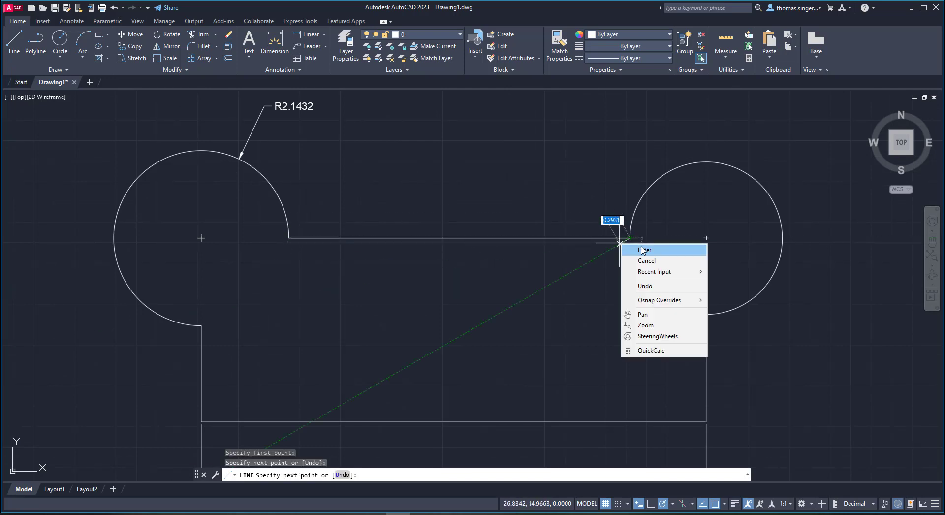
pyautogui.click(633, 251)
# Fillet both ends of the upper horizontal line with the adjoining left and right arcs, using the radius of 2.
pyautogui.click(204, 48)
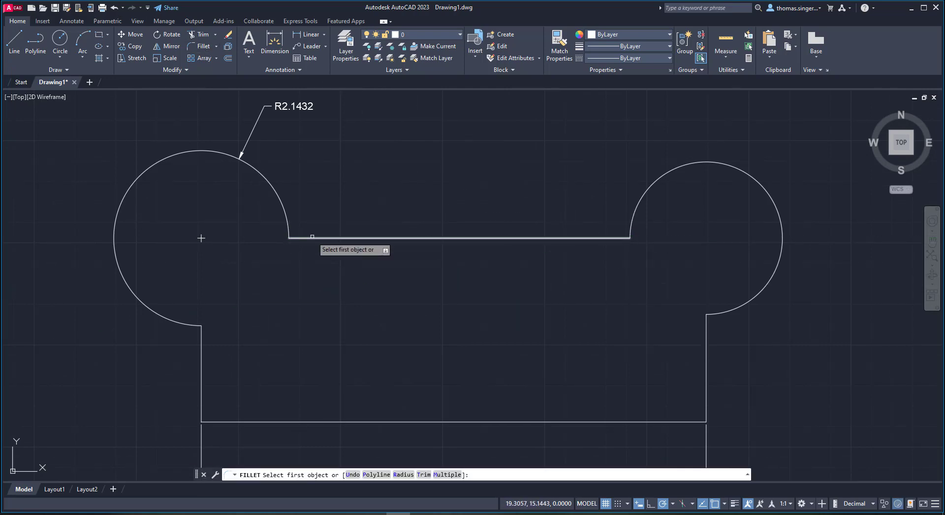
pyautogui.click(313, 238)
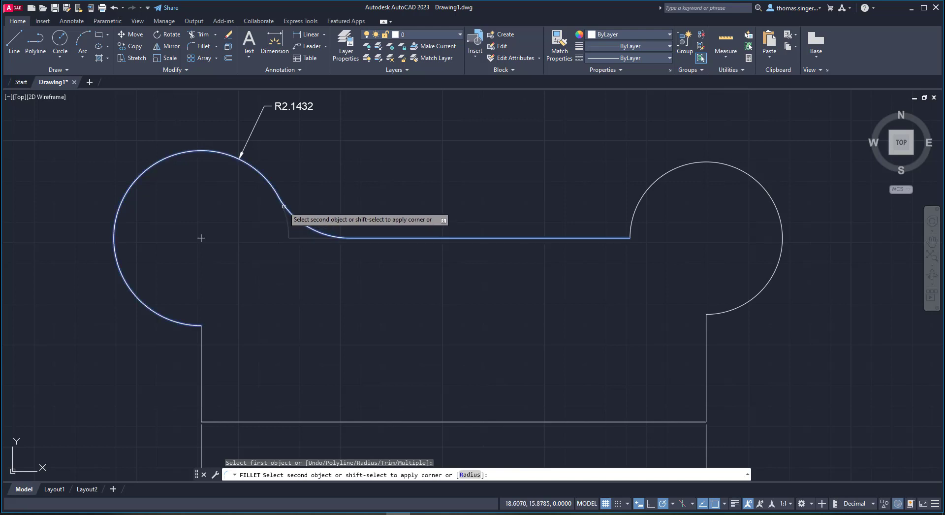
pyautogui.click(284, 209)
pyautogui.rightClick(560, 215)
pyautogui.click(594, 220)
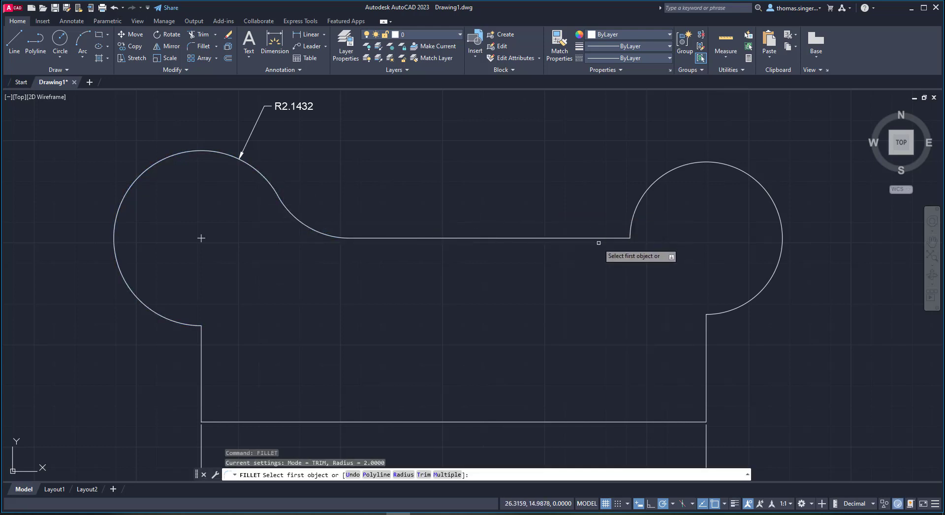
pyautogui.click(602, 237)
pyautogui.click(635, 206)
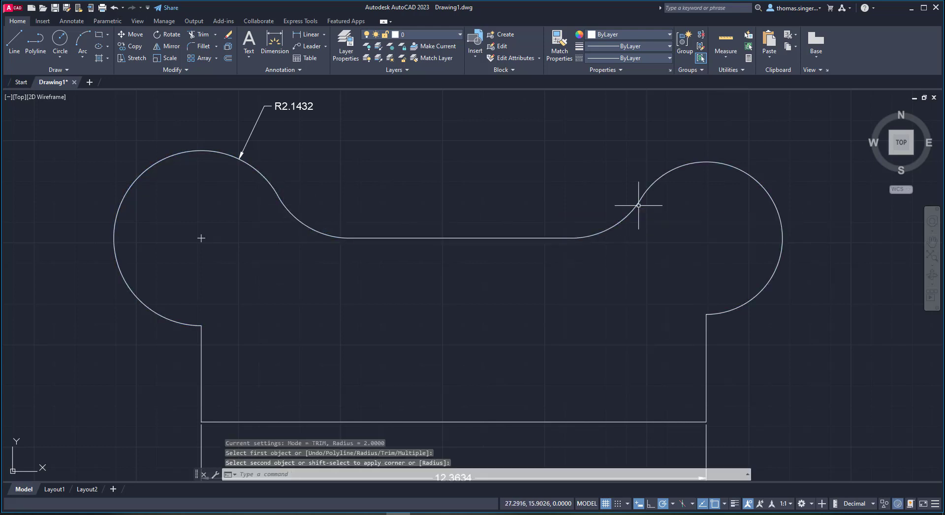
pyautogui.rightClick(535, 209)
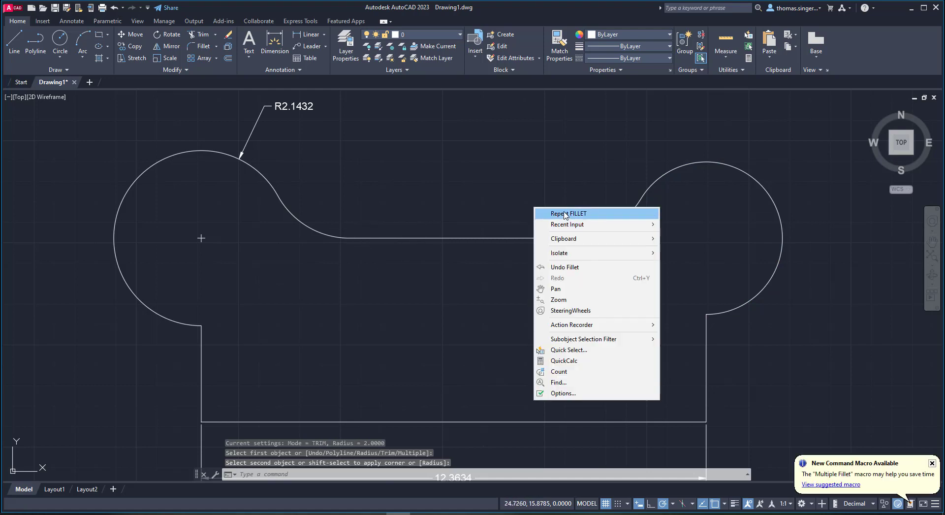
pyautogui.press('Escape')
# Draw a small circle with a radius of about 0.45 inside the left part of the outline, below the left fillet.
pyautogui.scroll(-6, 536, 211)
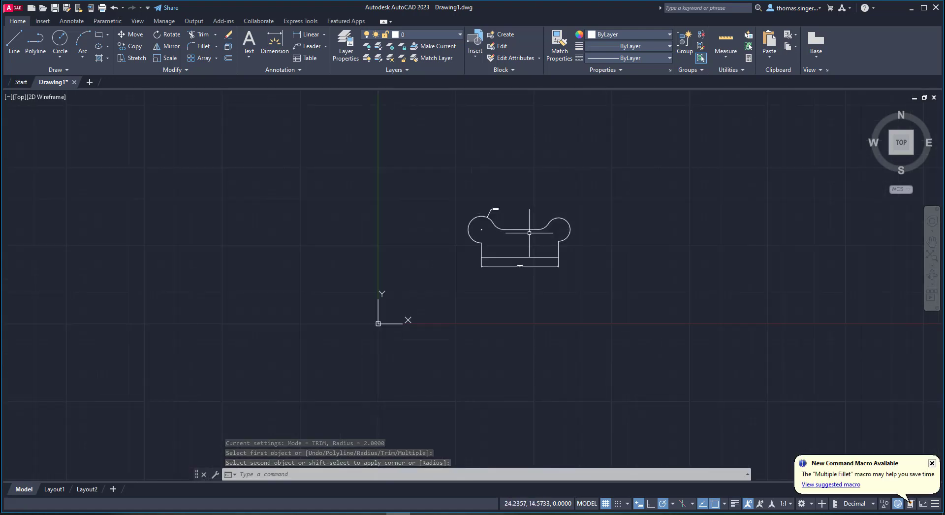
pyautogui.scroll(2, 525, 235)
pyautogui.scroll(2, 525, 235)
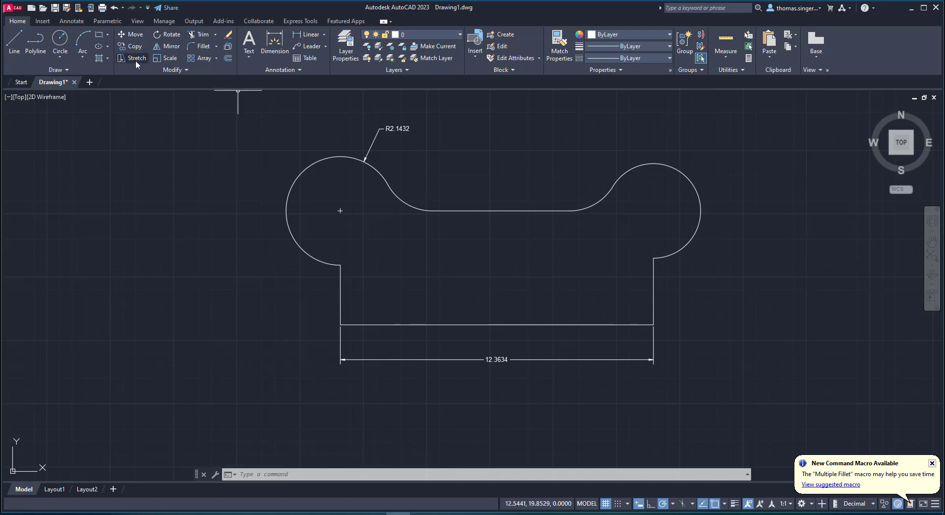
pyautogui.click(60, 40)
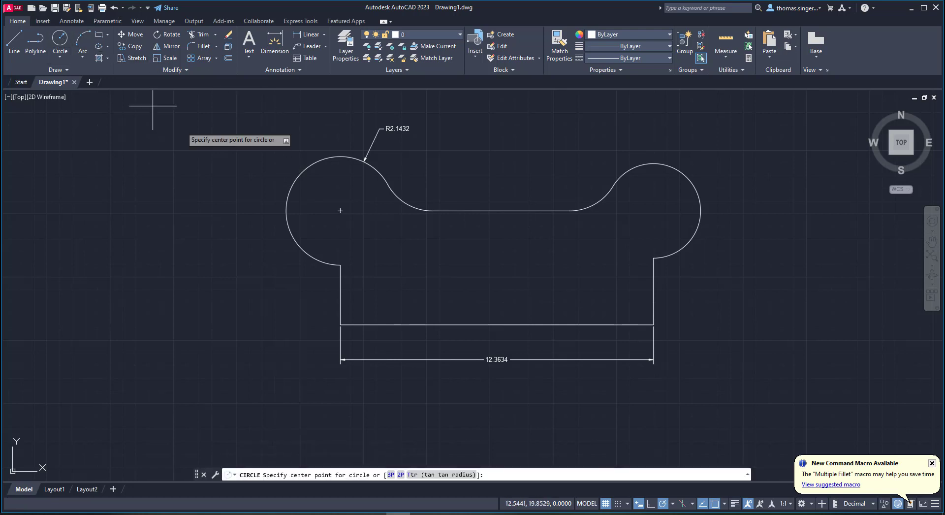
pyautogui.click(407, 274)
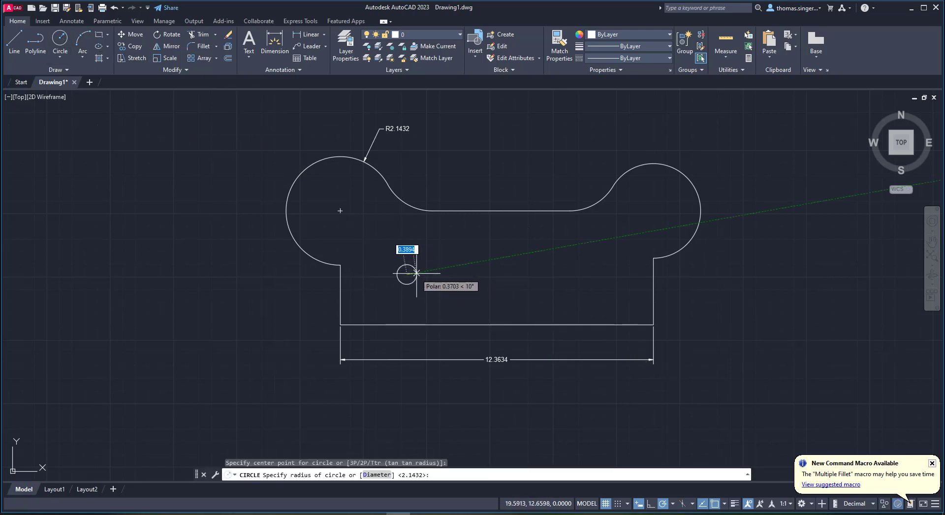
pyautogui.click(418, 275)
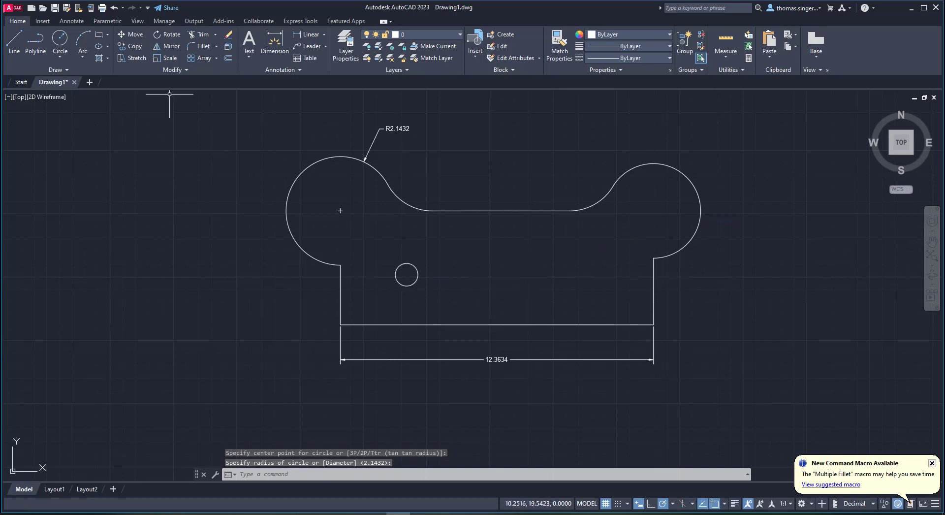
# Copy the small circle horizontally to the right by 4 units, using its centre as the base point.
pyautogui.click(134, 45)
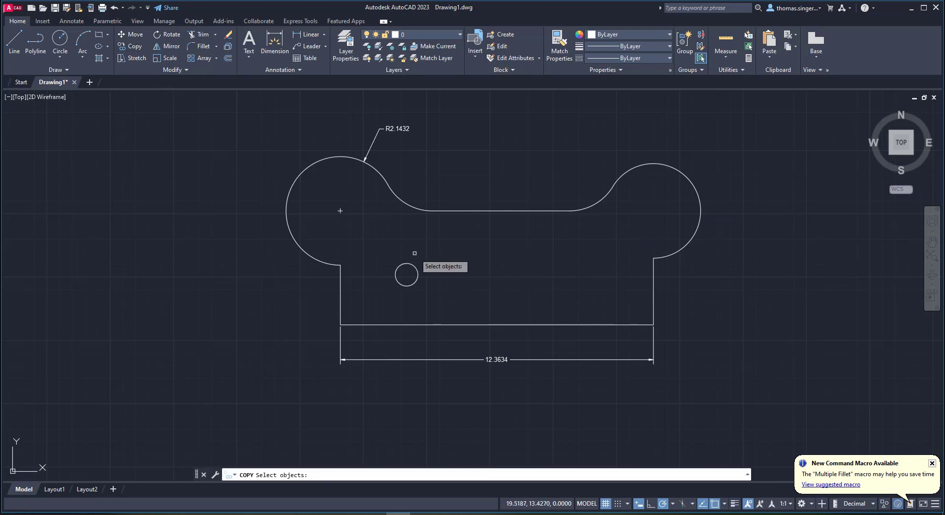
pyautogui.click(397, 270)
pyautogui.press('Return')
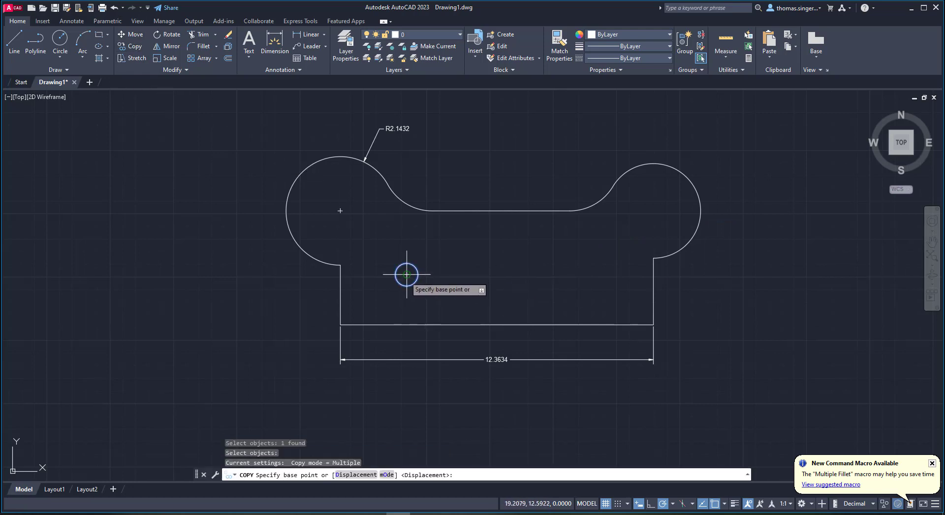
pyautogui.click(407, 275)
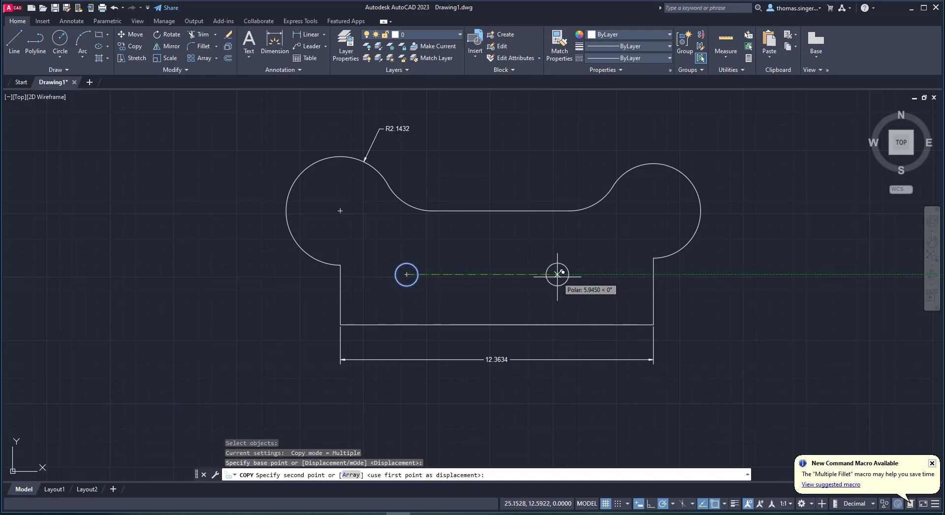
pyautogui.write('4')
pyautogui.press('Return')
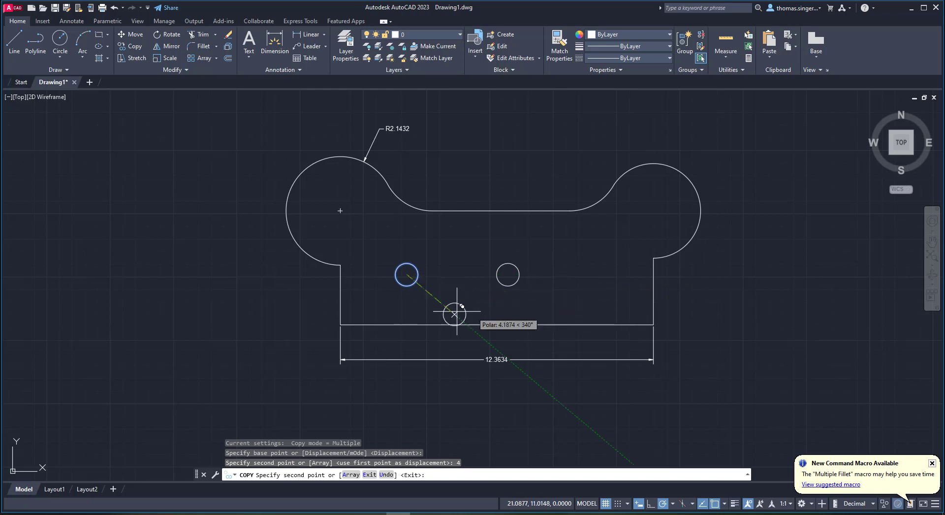
pyautogui.press('Return')
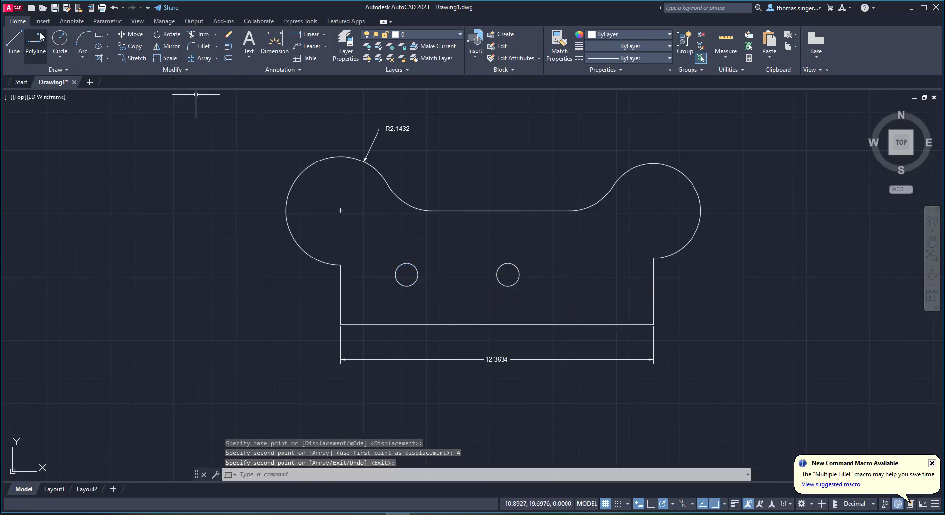
# Draw a horizontal line connecting the top points of the two small circles.
pyautogui.click(14, 39)
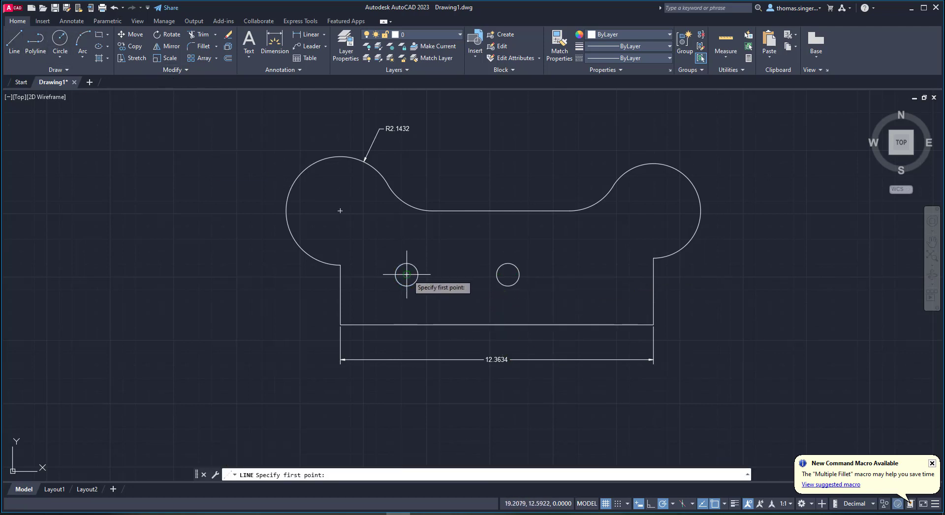
pyautogui.click(407, 263)
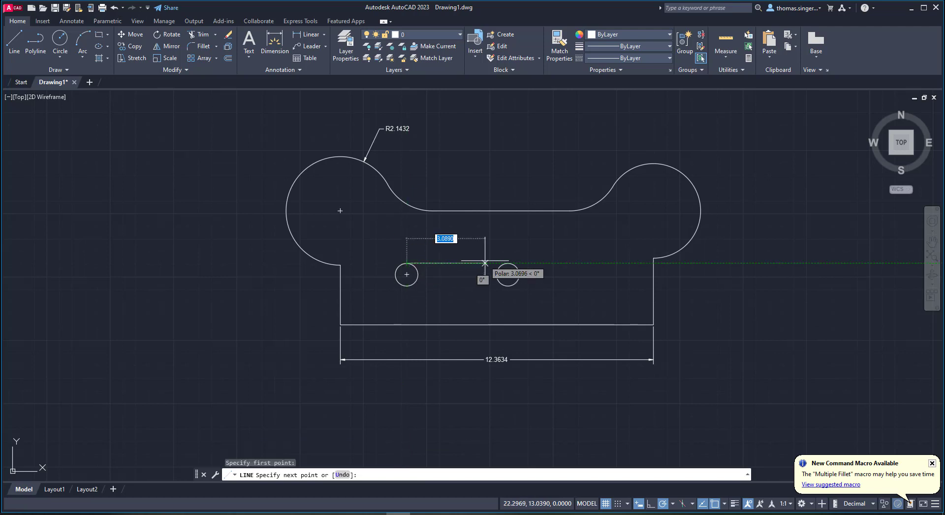
pyautogui.click(509, 262)
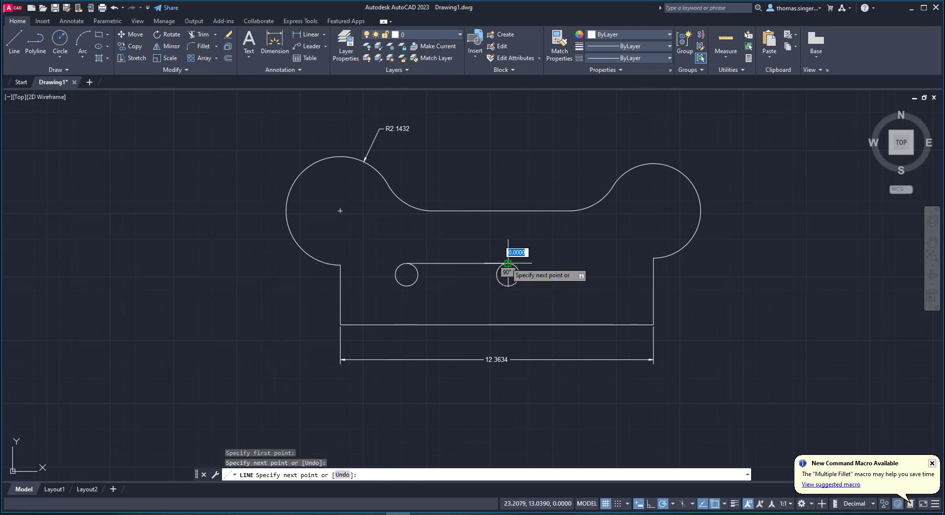
pyautogui.rightClick(507, 263)
pyautogui.click(527, 272)
# Draw a second horizontal line connecting the bottom points of the two small circles.
pyautogui.rightClick(437, 276)
pyautogui.click(463, 282)
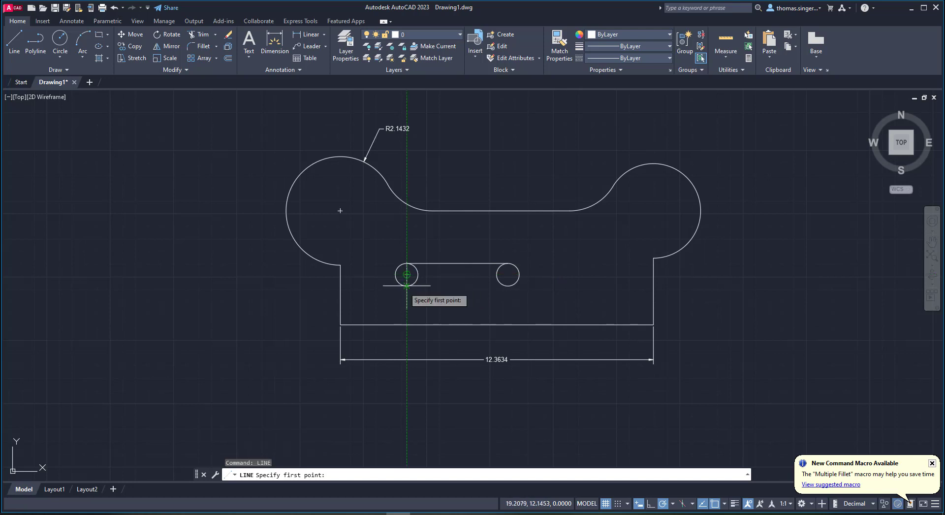
pyautogui.click(407, 285)
pyautogui.click(509, 285)
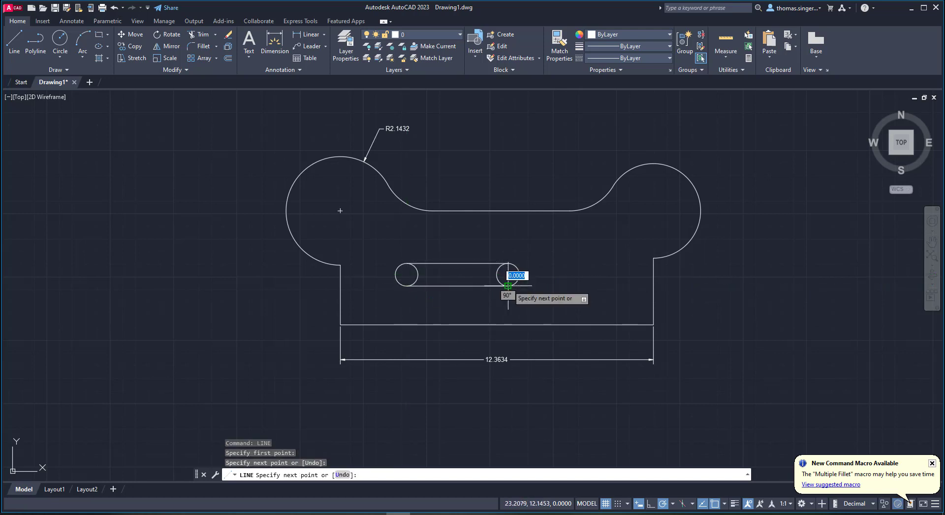
pyautogui.rightClick(508, 286)
pyautogui.click(530, 289)
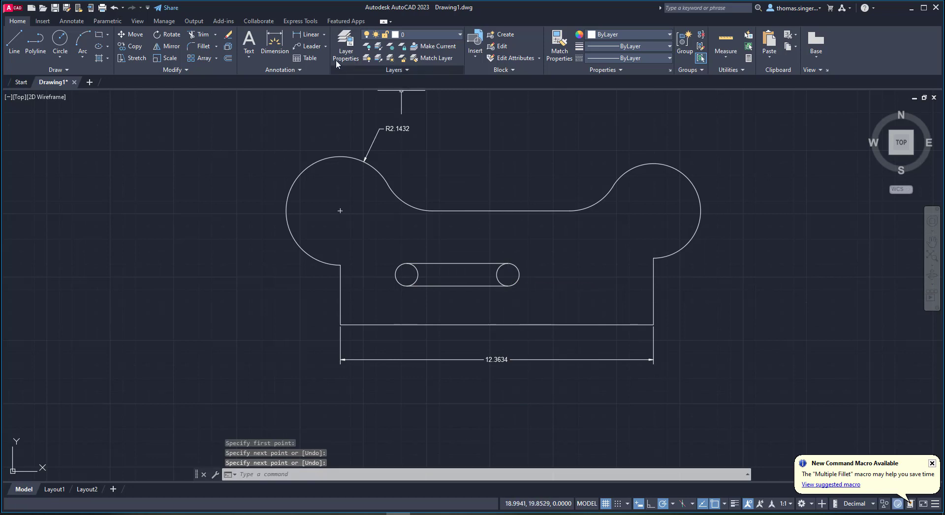
# Trim the inner halves of the two small circles to leave a closed slot outline.
pyautogui.click(193, 36)
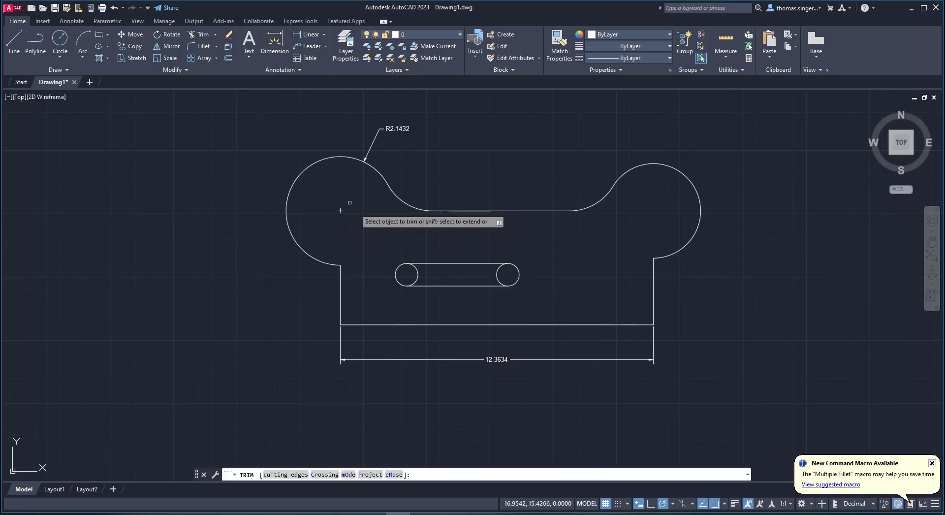
pyautogui.click(417, 273)
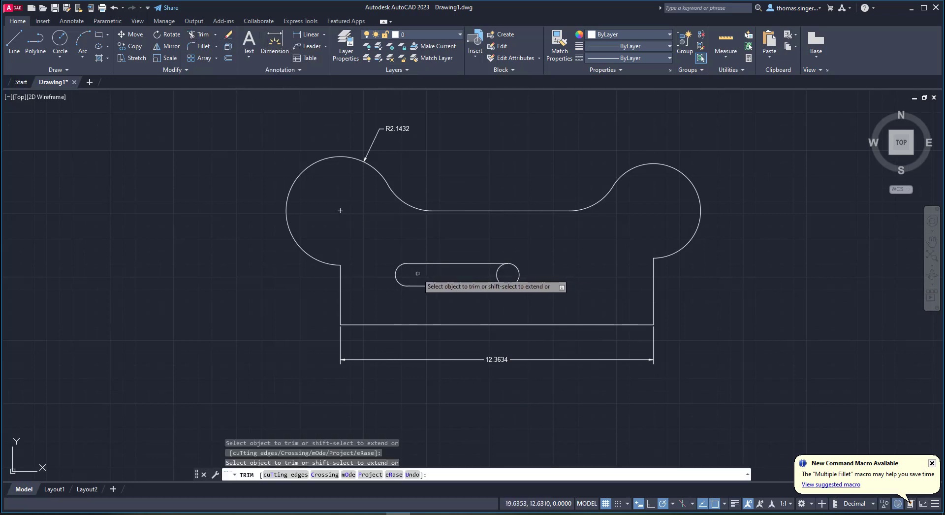
pyautogui.click(498, 270)
pyautogui.rightClick(489, 253)
pyautogui.click(512, 259)
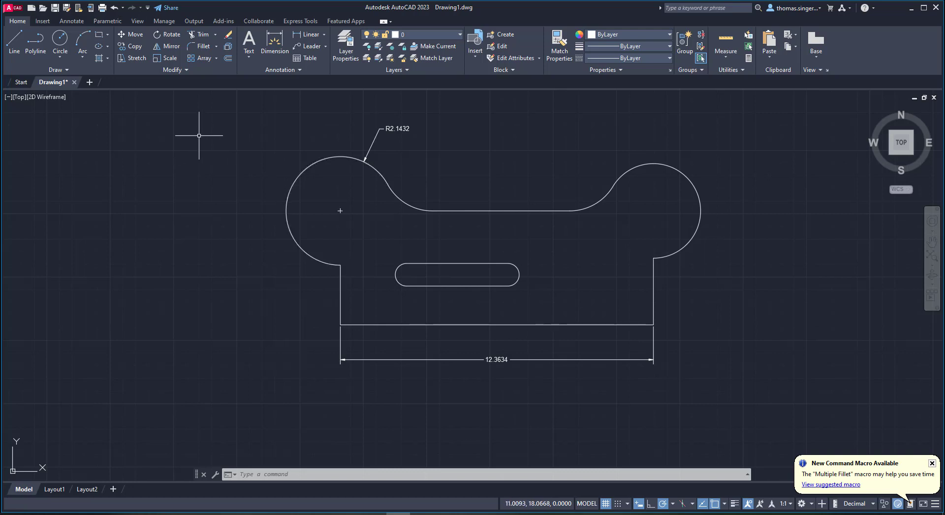
# Move the whole drawing, dimensions included, so the outline's lower-left corner lands at absolute coordinates 2.35,2.35.
pyautogui.click(132, 35)
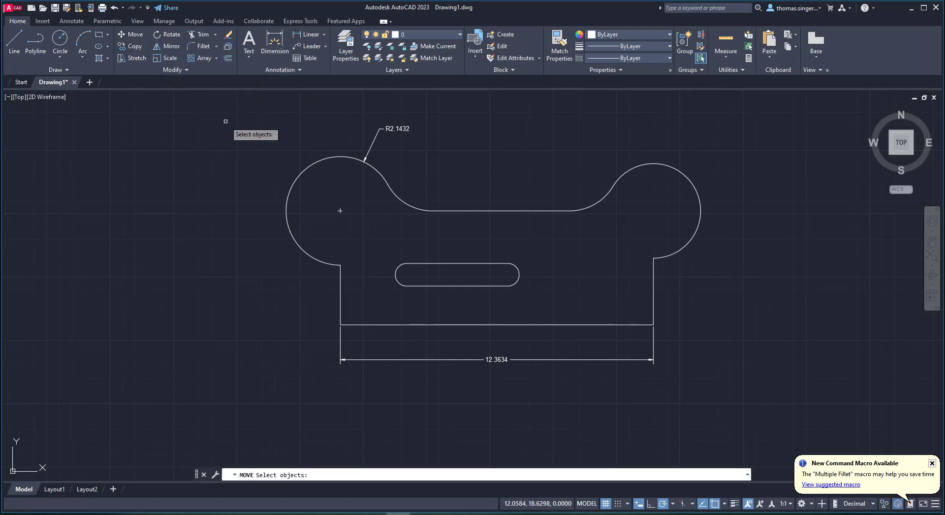
pyautogui.click(224, 107)
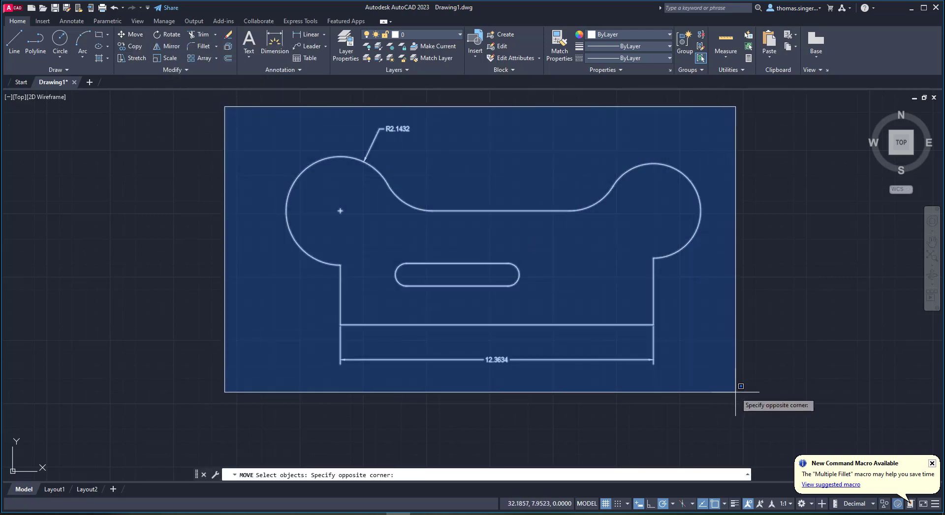
pyautogui.click(737, 393)
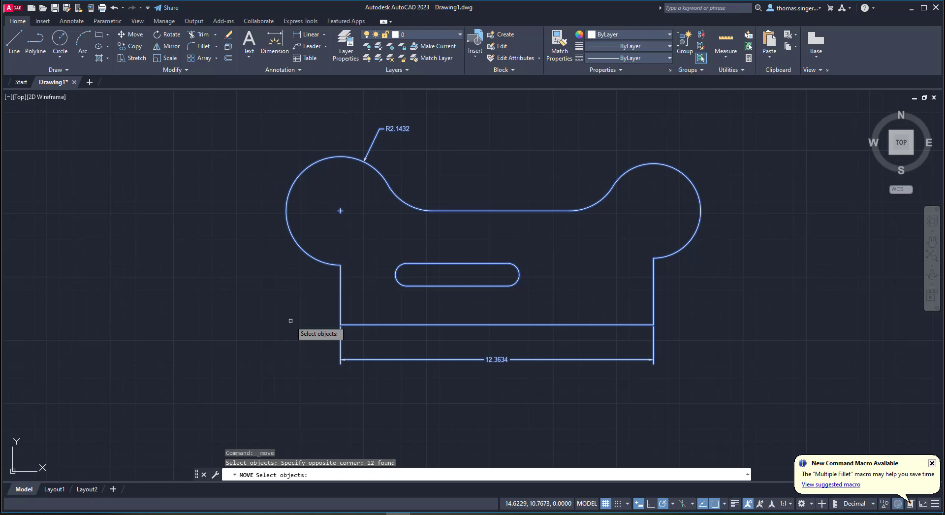
pyautogui.press('Return')
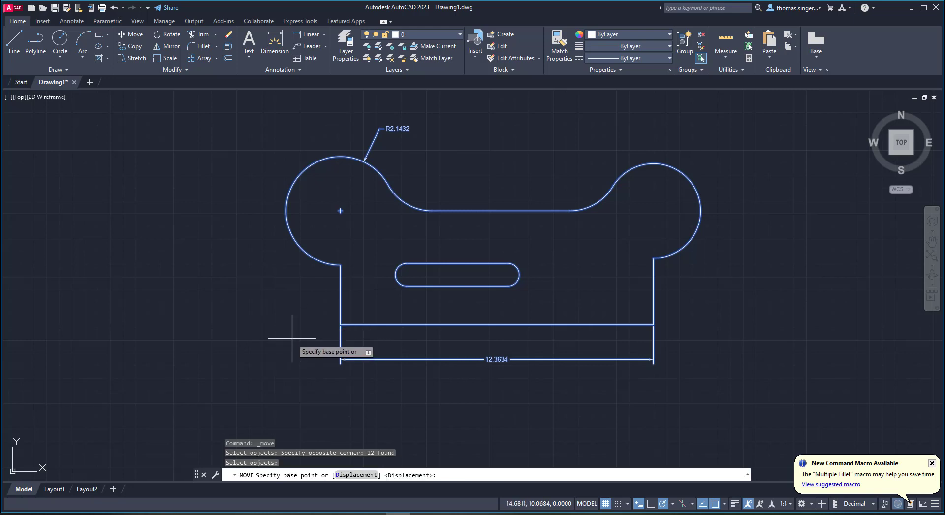
pyautogui.click(340, 324)
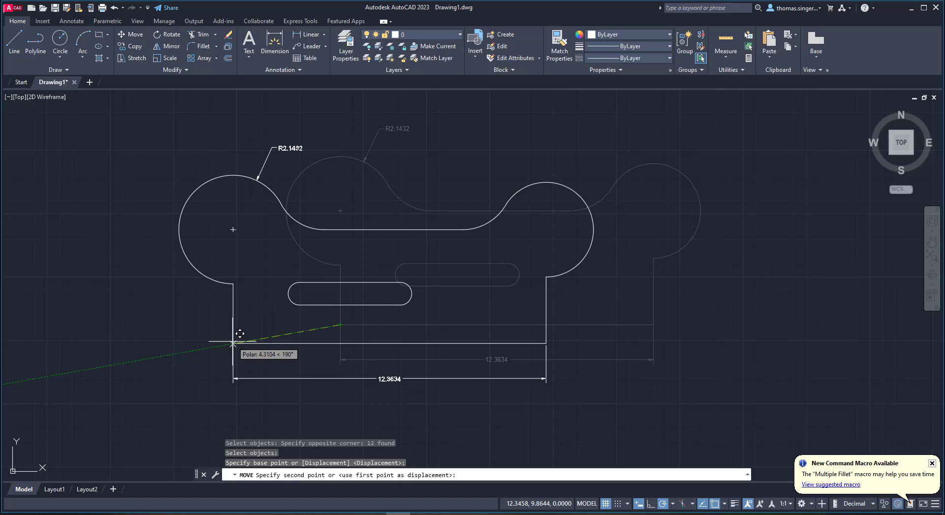
pyautogui.press('F8')
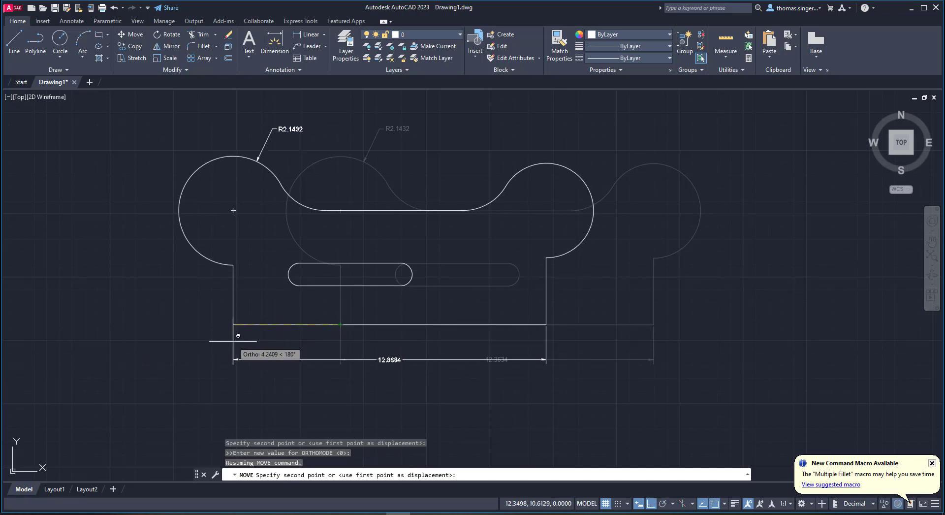
pyautogui.press('F8')
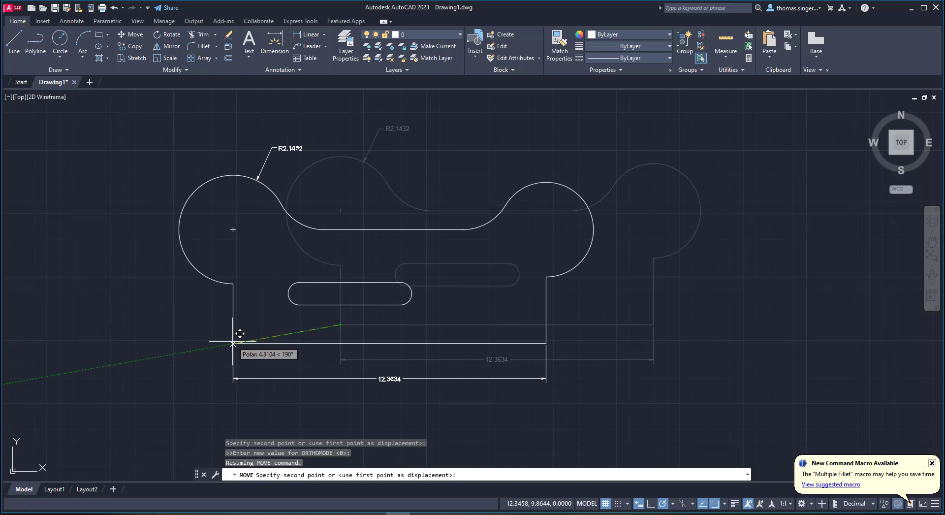
pyautogui.write('2.')
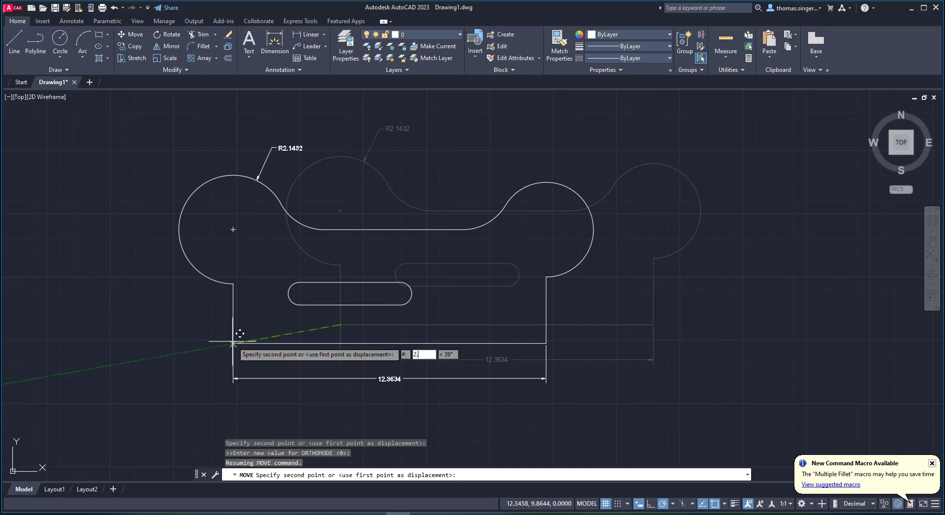
pyautogui.write('35')
pyautogui.press('Tab')
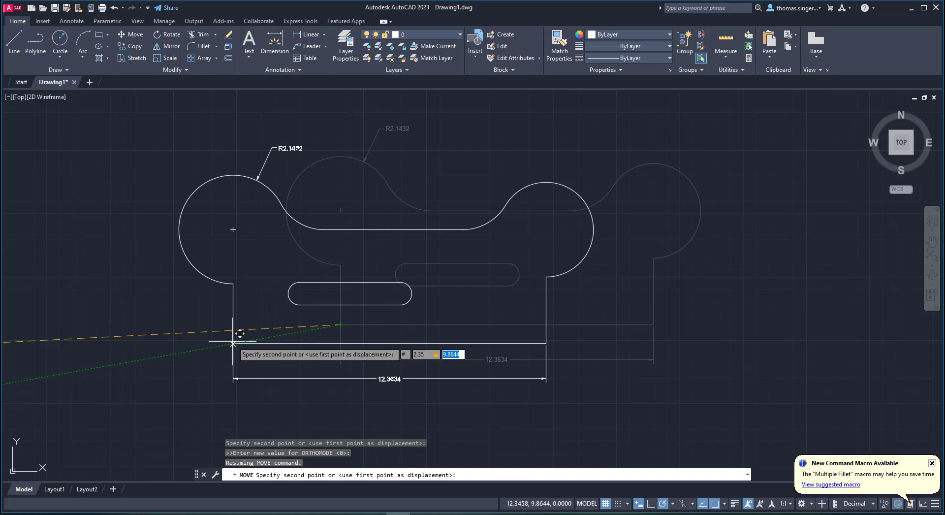
pyautogui.write('2.35')
pyautogui.press('Return')
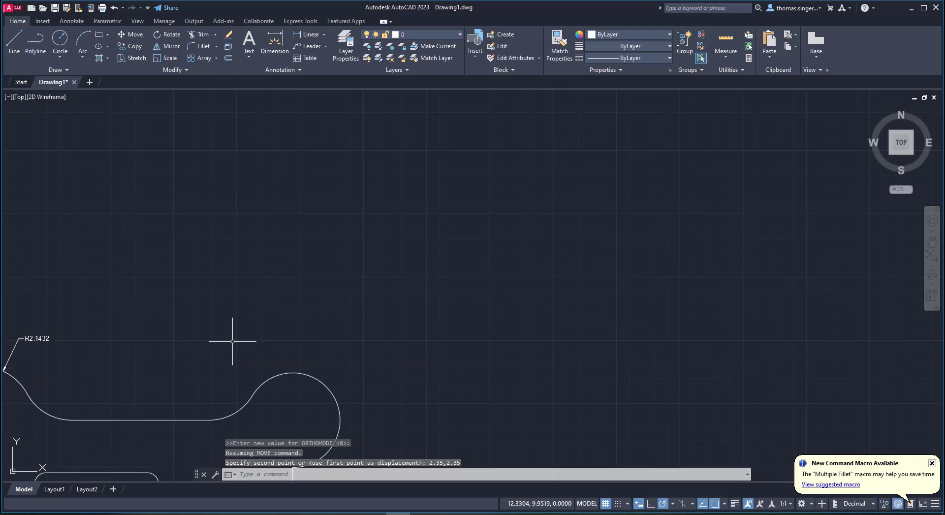
# Open the properties of the polyline forming the outline's left side and base, and examine its vertex coordinates.
pyautogui.scroll(-2, 282, 291)
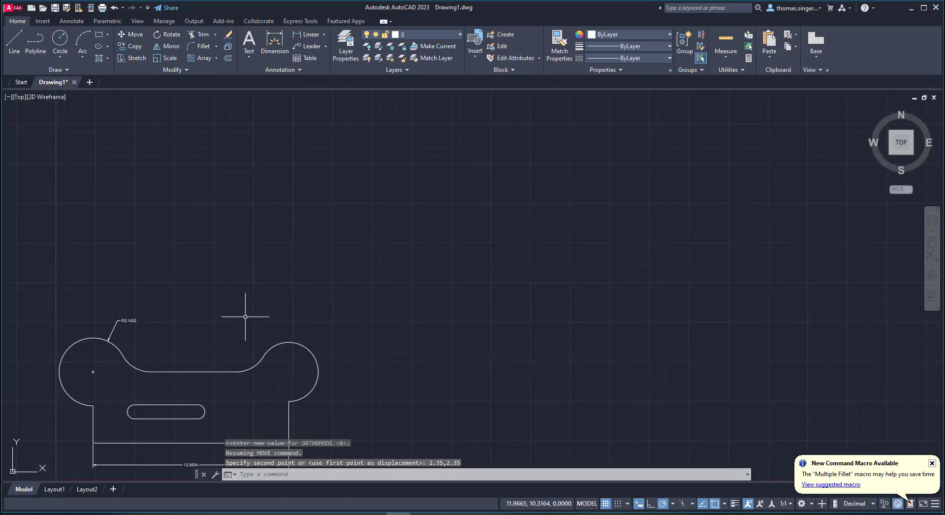
pyautogui.scroll(2, 286, 293)
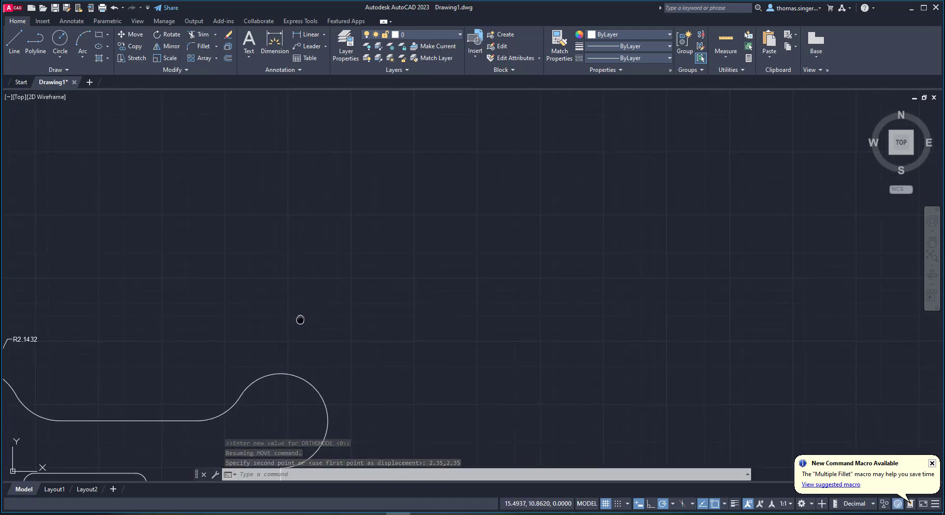
pyautogui.moveTo(300, 319)
pyautogui.mouseDown(button='middle')
pyautogui.moveTo(534, 157)
pyautogui.moveTo(606, 131)
pyautogui.moveTo(515, 164)
pyautogui.moveTo(625, 140)
pyautogui.mouseUp(button='middle')
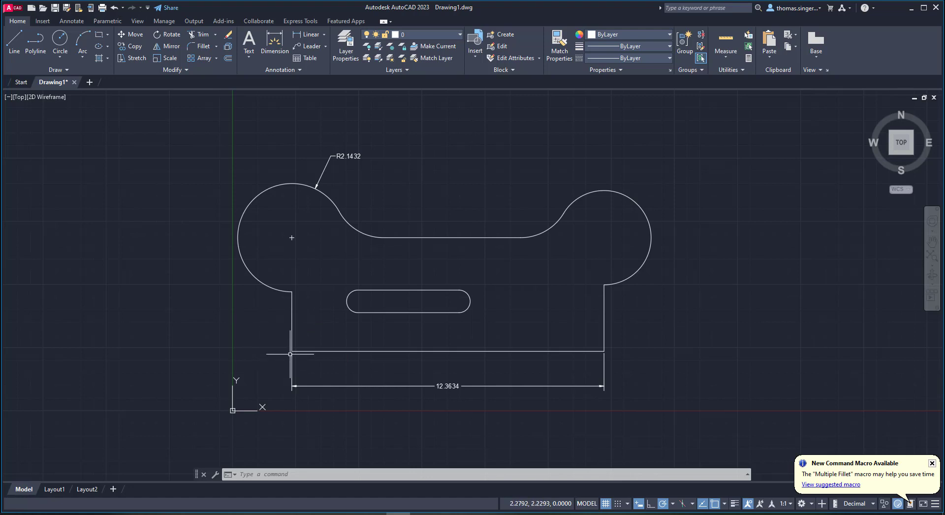
pyautogui.scroll(-4, 293, 355)
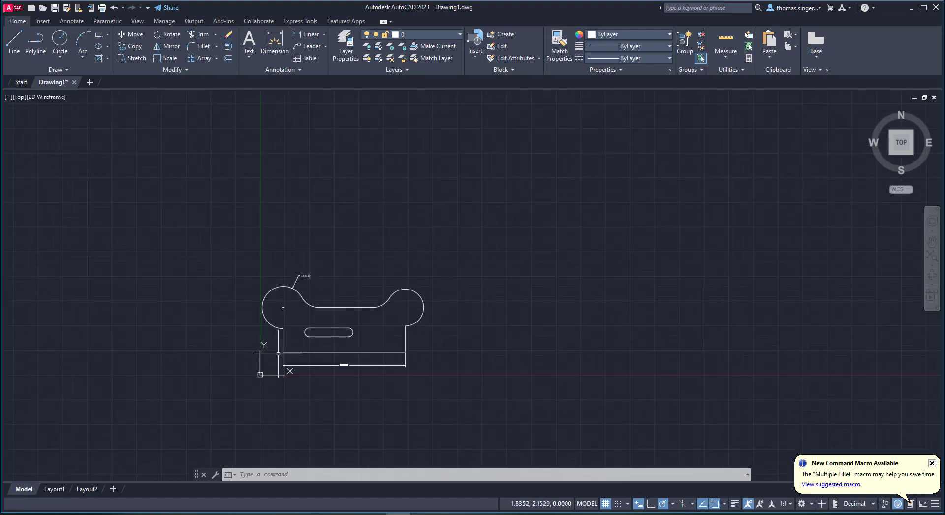
pyautogui.scroll(8, 291, 344)
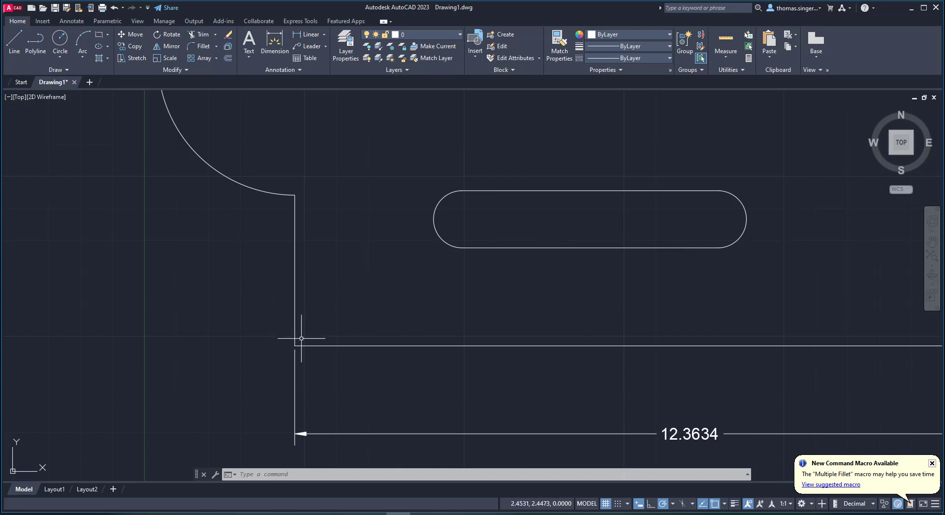
pyautogui.click(294, 294)
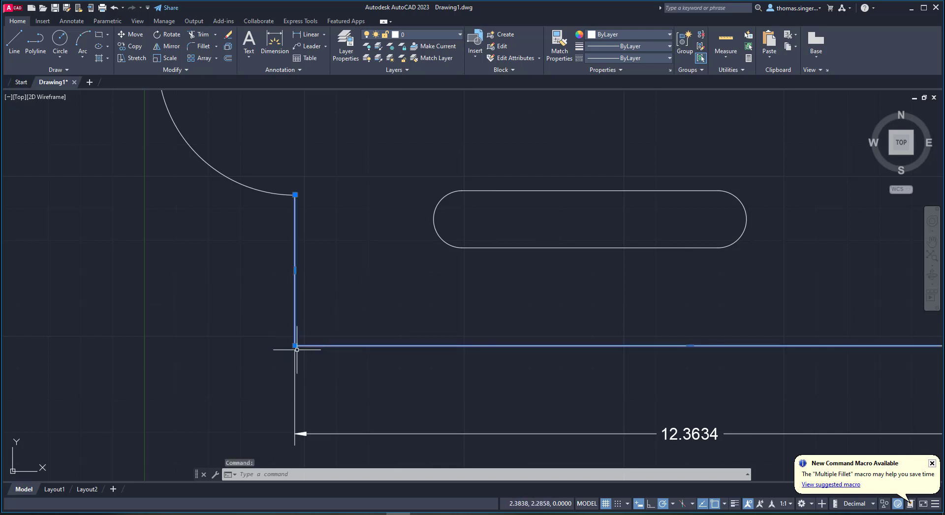
pyautogui.moveTo(295, 346)
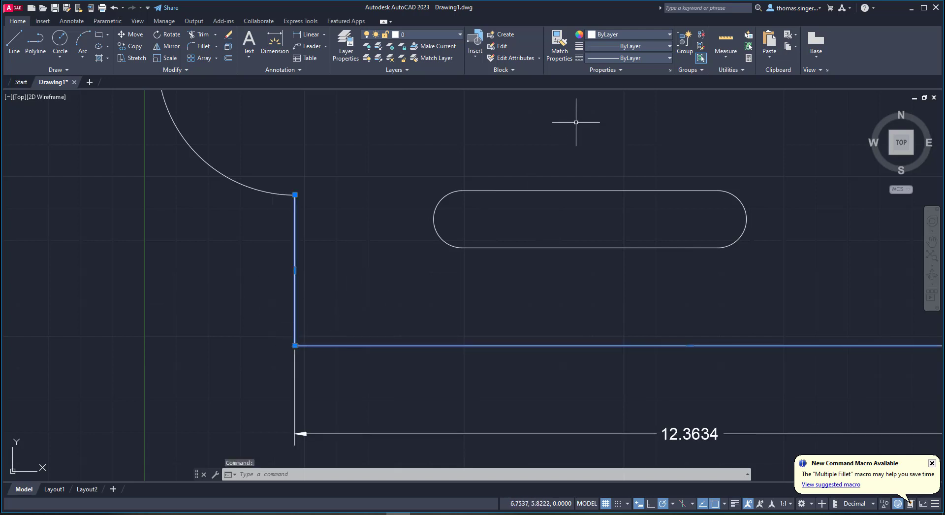
pyautogui.rightClick(346, 243)
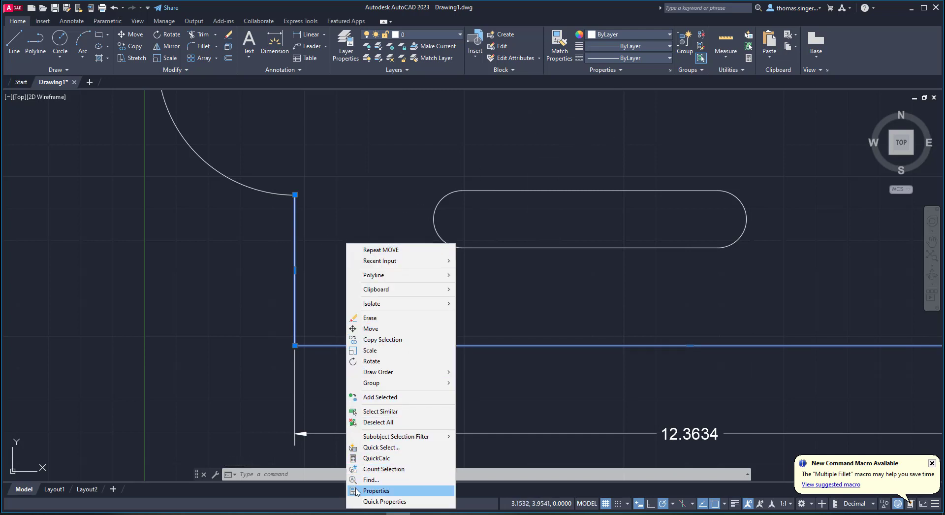
pyautogui.click(373, 491)
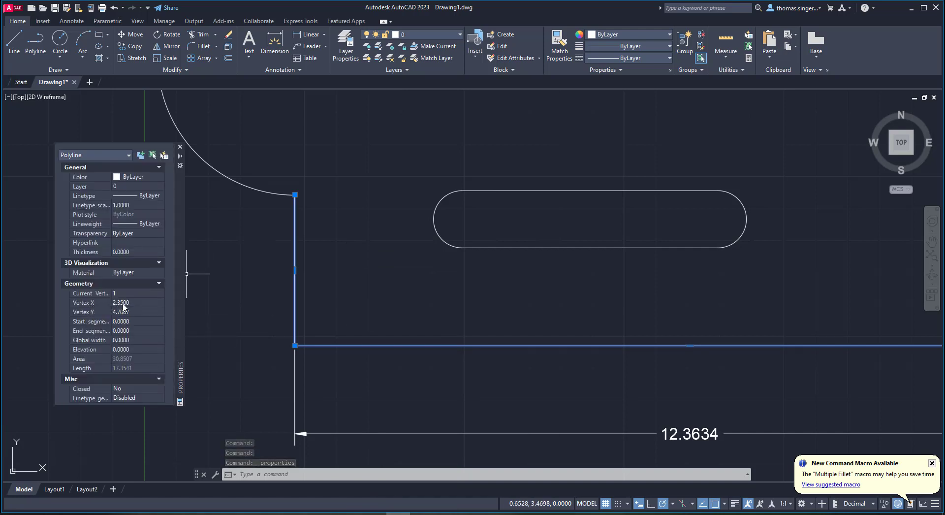
pyautogui.moveTo(295, 194)
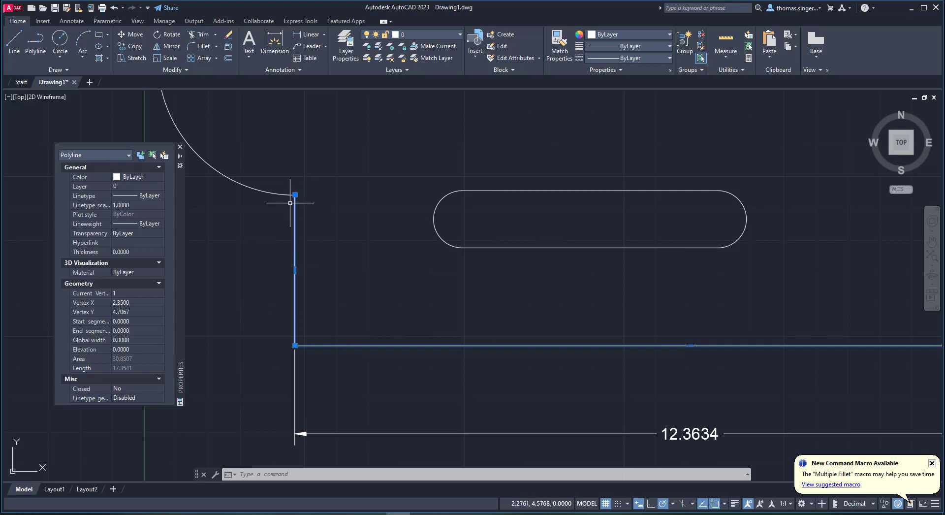
pyautogui.press('Escape')
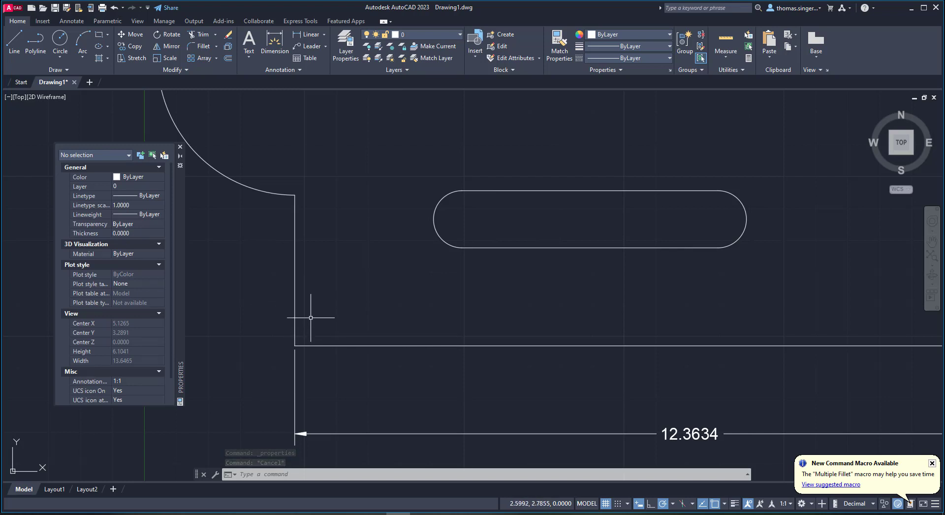
# Draw a small circle of about 0.09 radius centred on the outline's lower-left corner and inspect its centre coordinates.
pyautogui.scroll(-4, 351, 305)
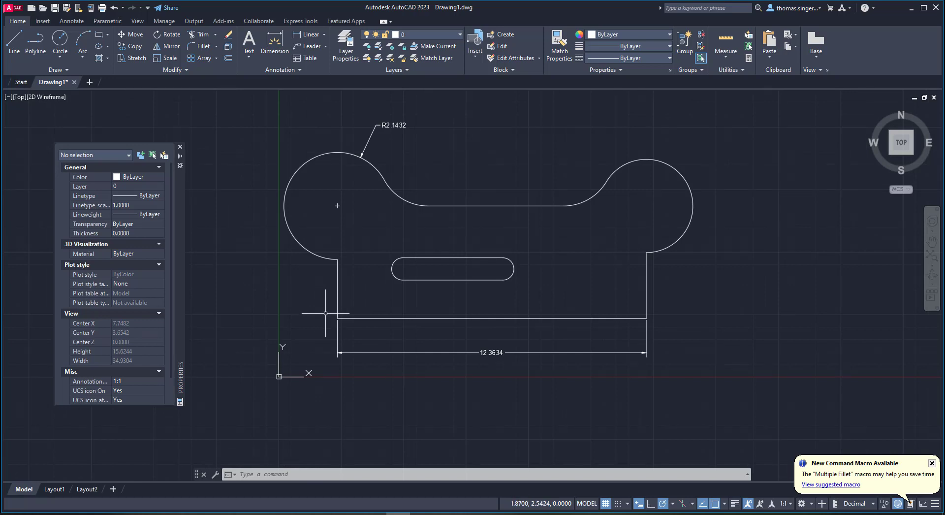
pyautogui.click(60, 41)
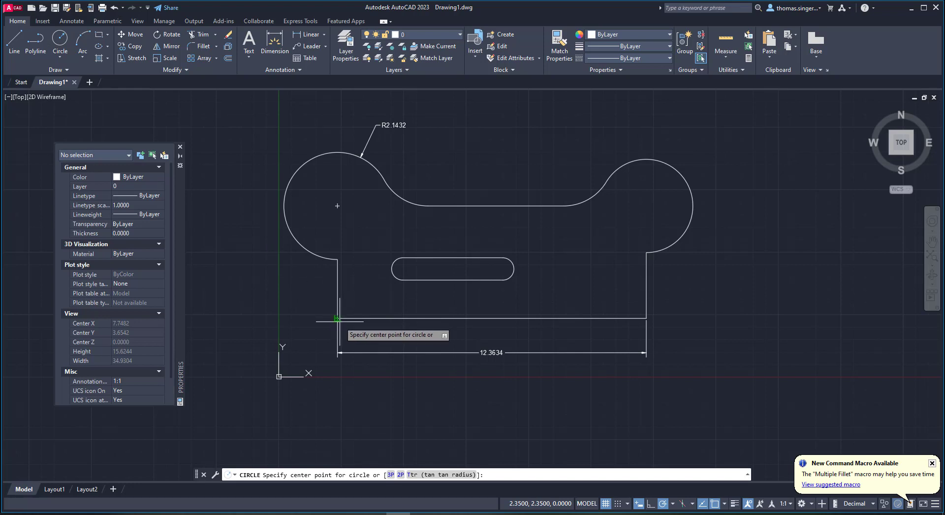
pyautogui.scroll(12, 337, 319)
pyautogui.click(269, 271)
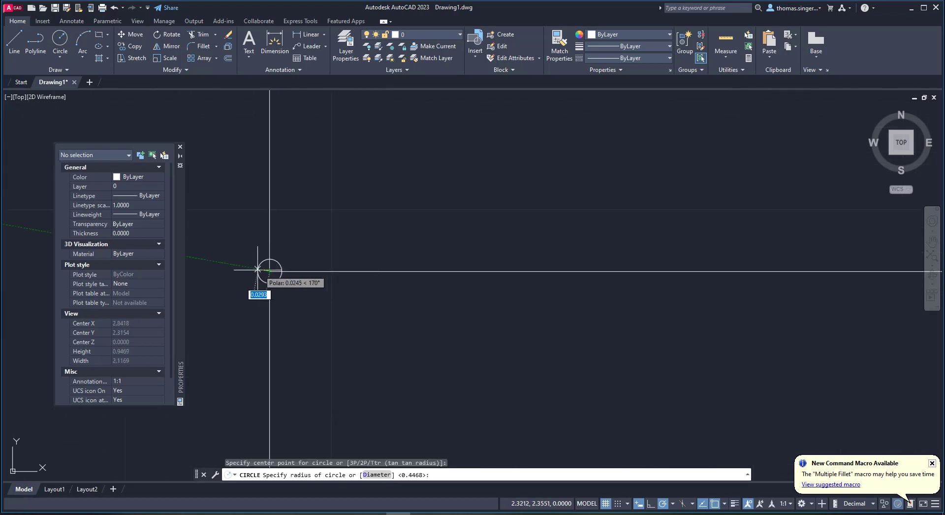
pyautogui.click(234, 271)
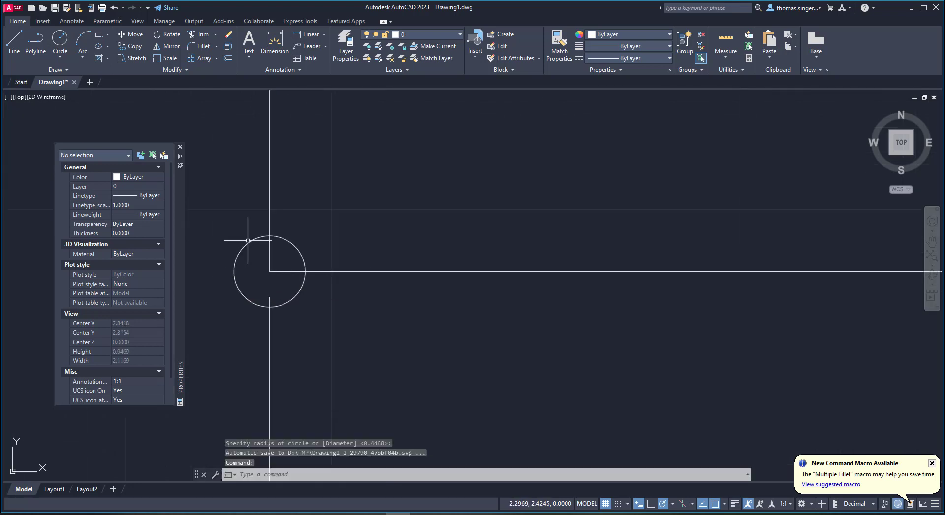
pyautogui.click(248, 242)
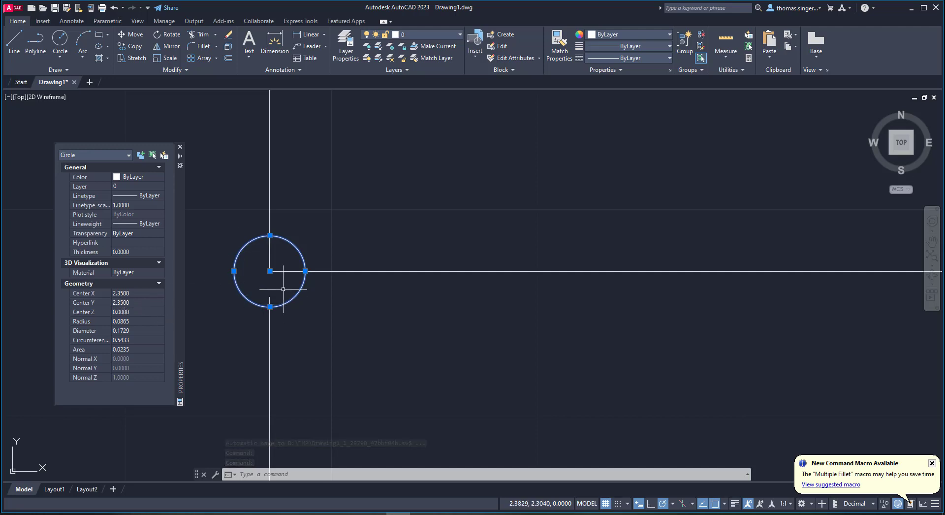
# Delete the small check circle at the outline's lower-left corner.
pyautogui.scroll(-6, 291, 290)
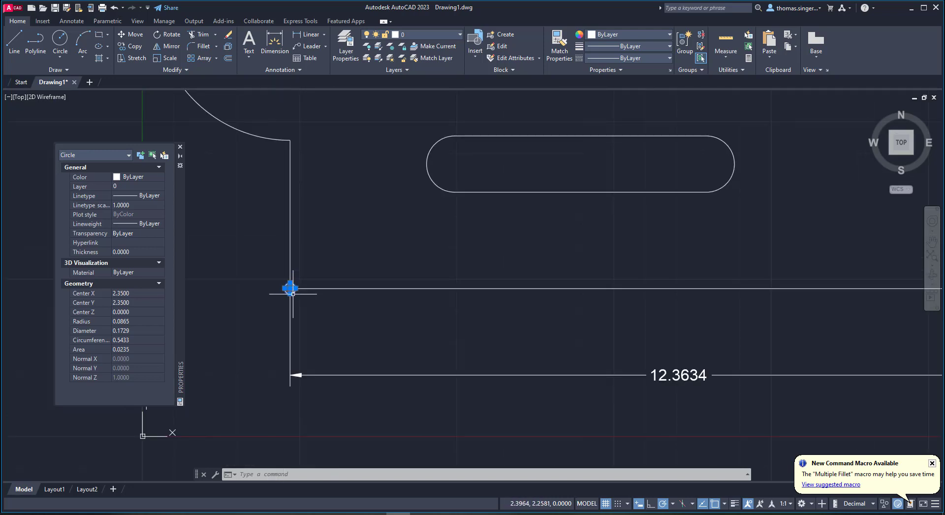
pyautogui.press('Escape')
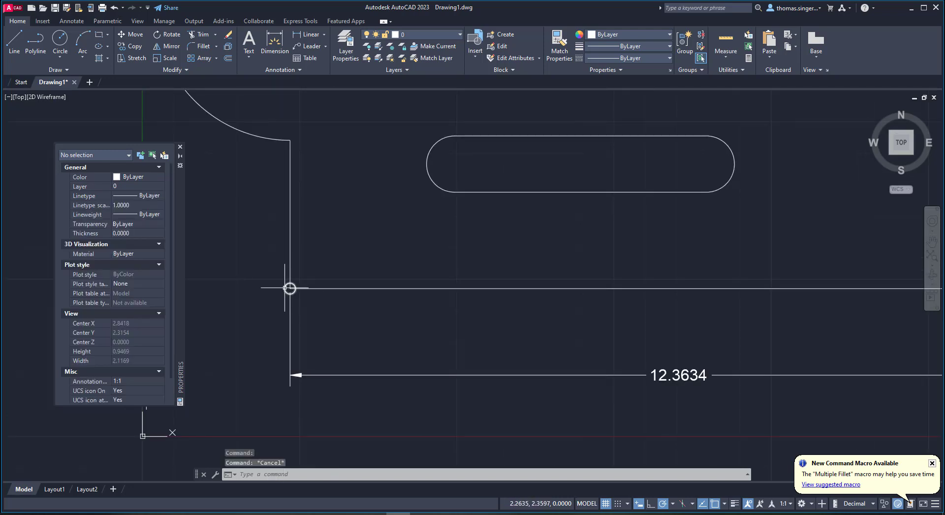
pyautogui.click(285, 288)
pyautogui.press('Delete')
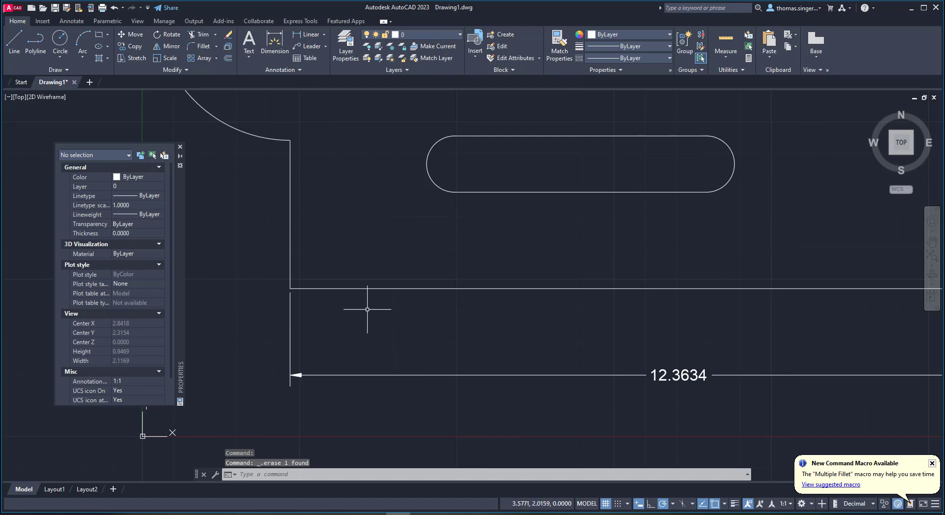
# Measure the distance from the outline's lower-left corner to the centre of the large right-hand arc.
pyautogui.moveTo(372, 288)
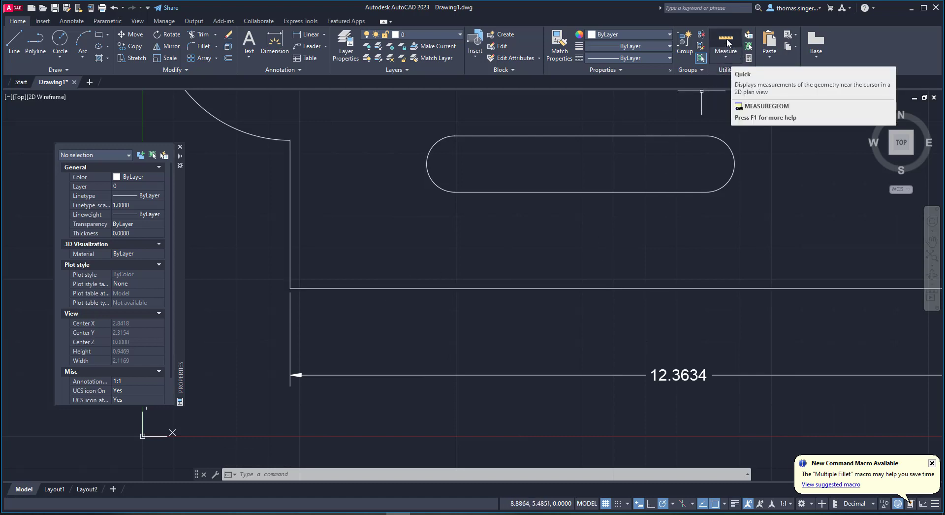
pyautogui.click(727, 61)
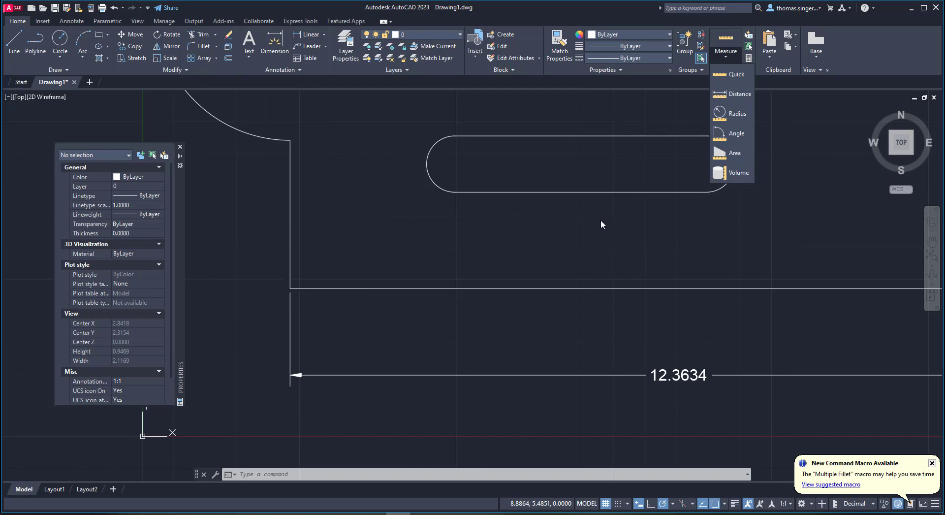
pyautogui.click(729, 94)
pyautogui.scroll(-6, 557, 239)
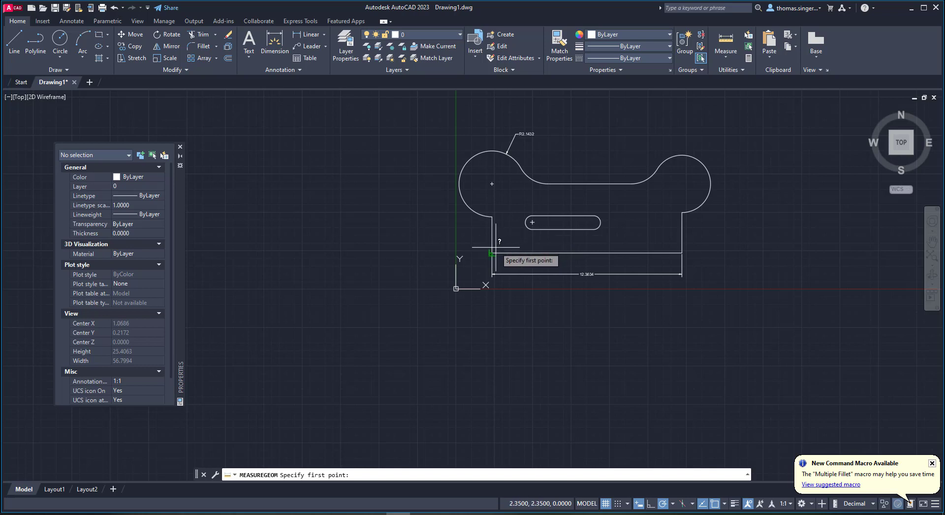
pyautogui.scroll(8, 492, 253)
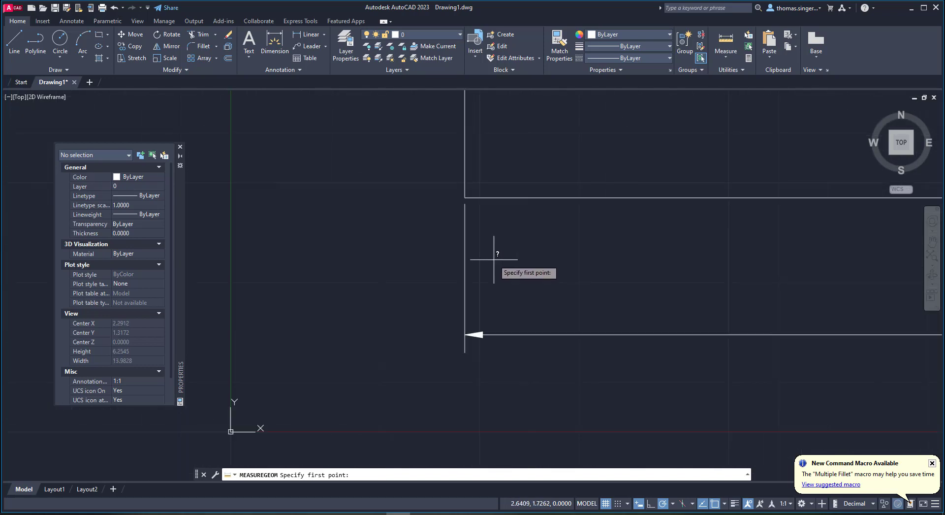
pyautogui.click(465, 198)
pyautogui.scroll(-8, 555, 172)
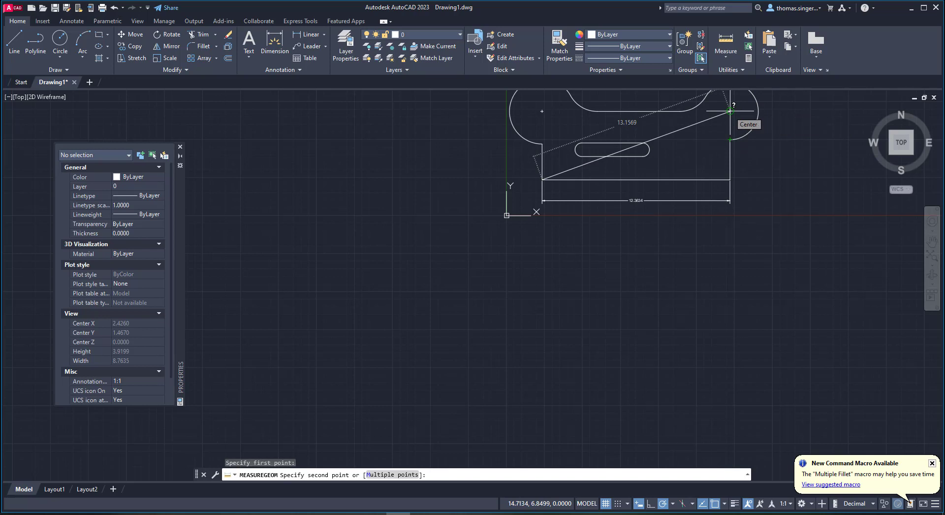
pyautogui.click(730, 111)
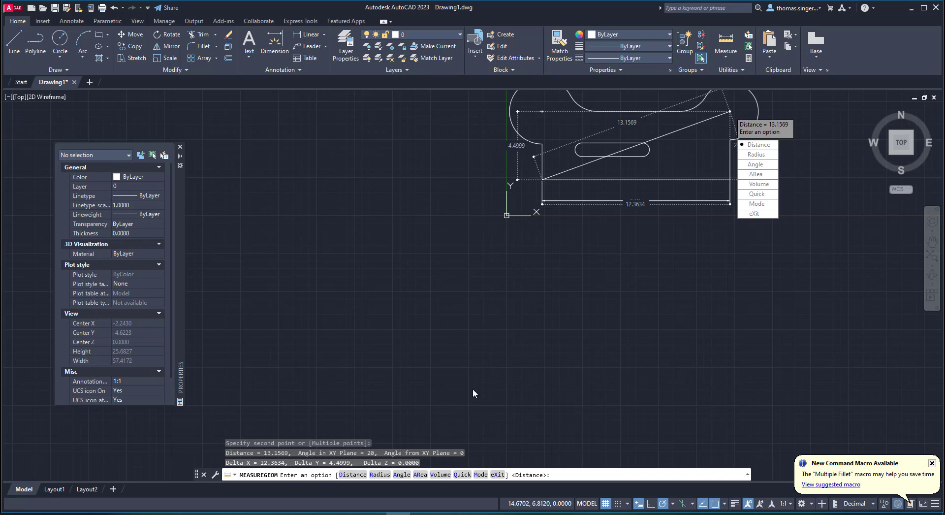
# Measure the distance from the outline's lower-left corner to the upper quadrant of the large right-hand arc.
pyautogui.press('Escape')
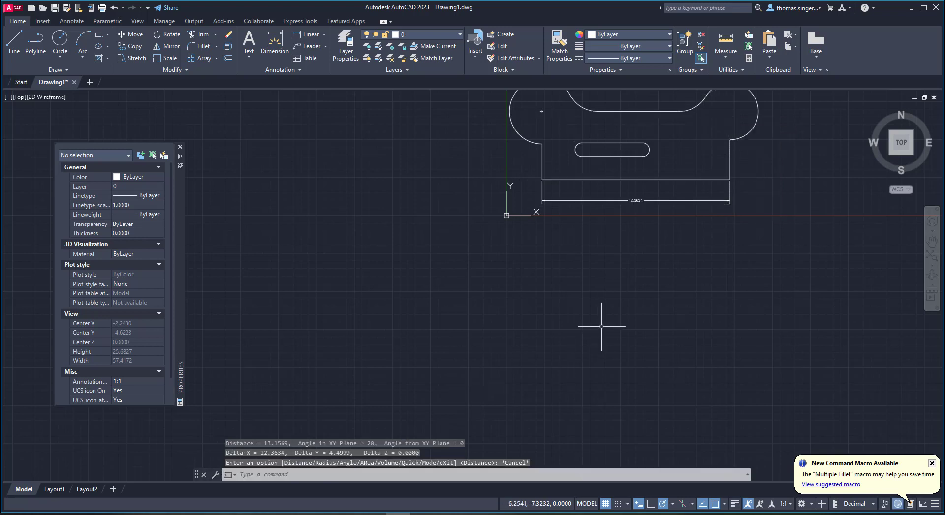
pyautogui.moveTo(627, 337); pyautogui.dragTo(495, 444, button='middle')
pyautogui.scroll(4, 501, 345)
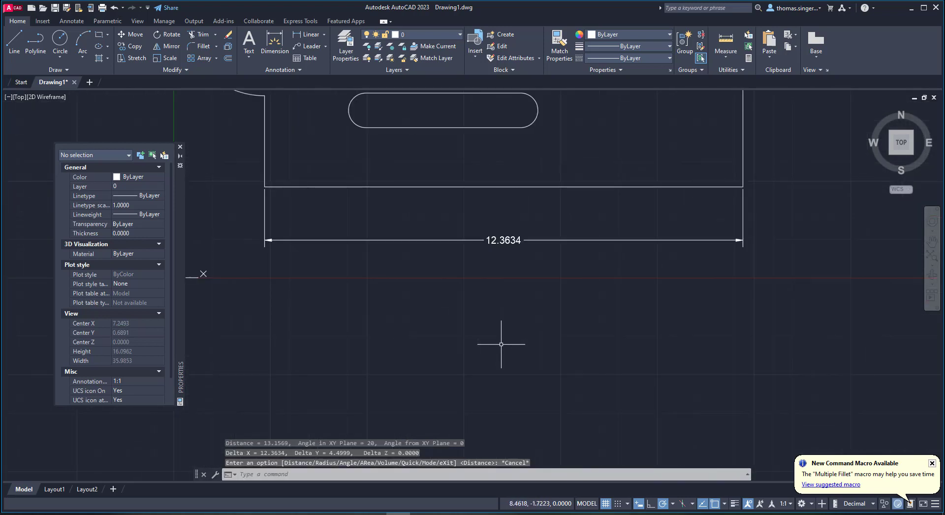
pyautogui.scroll(-2, 501, 345)
pyautogui.moveTo(508, 346)
pyautogui.mouseDown(button='middle')
pyautogui.moveTo(506, 418)
pyautogui.moveTo(524, 413)
pyautogui.mouseUp(button='middle')
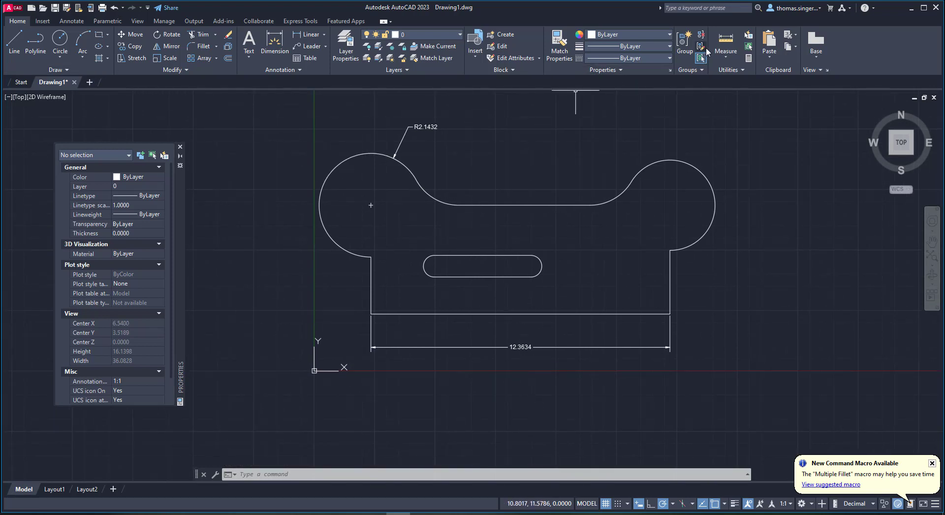
pyautogui.click(727, 39)
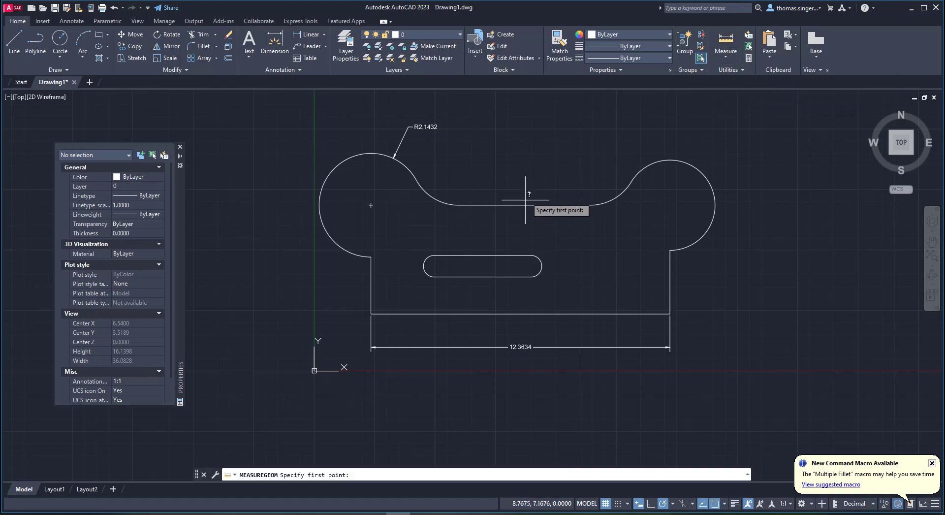
pyautogui.click(371, 313)
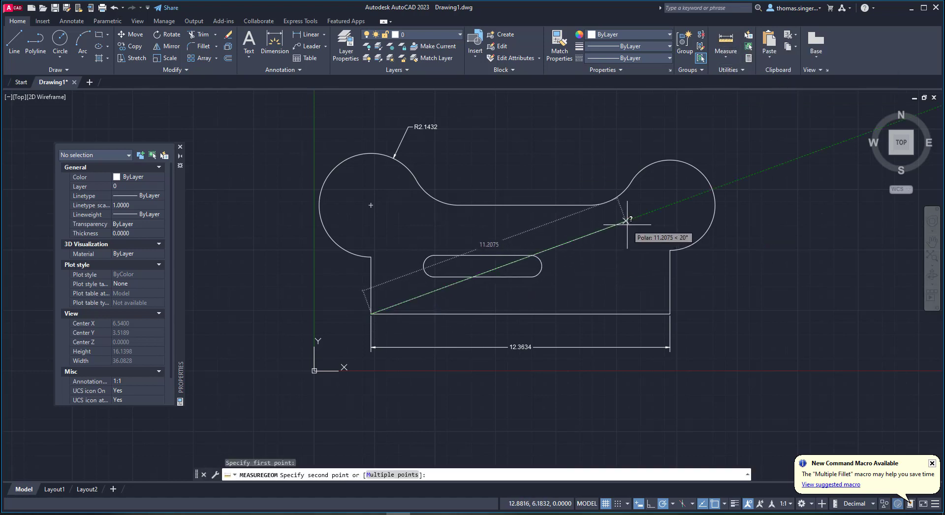
pyautogui.press('F8')
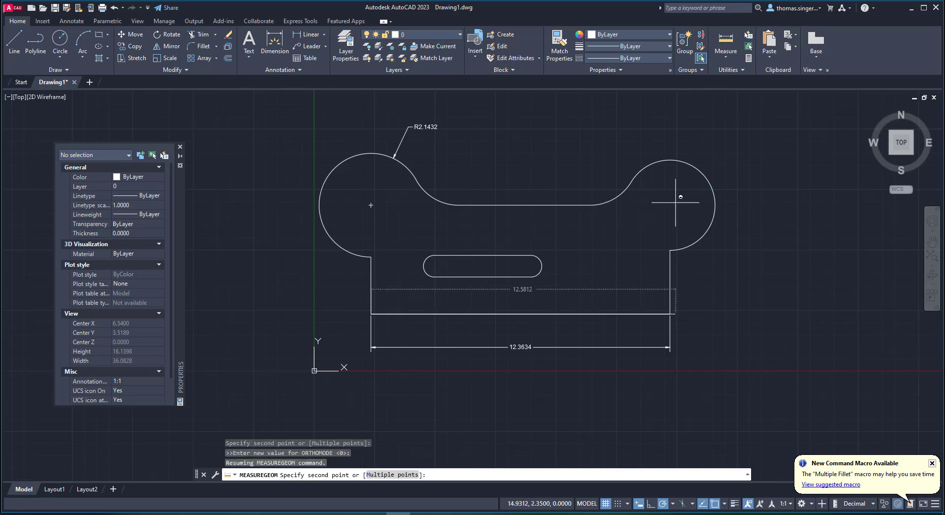
pyautogui.keyDown('shift'); pyautogui.rightClick(758, 242); pyautogui.keyUp('shift')
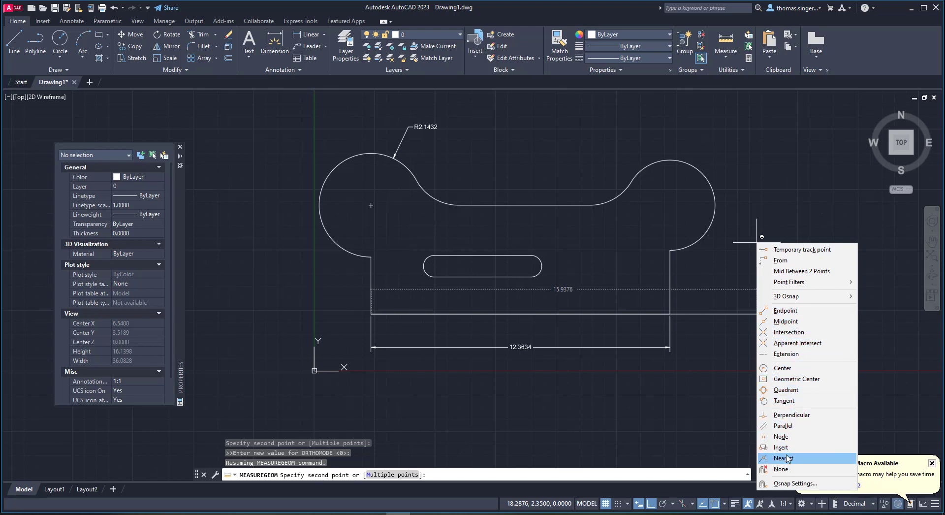
pyautogui.click(786, 390)
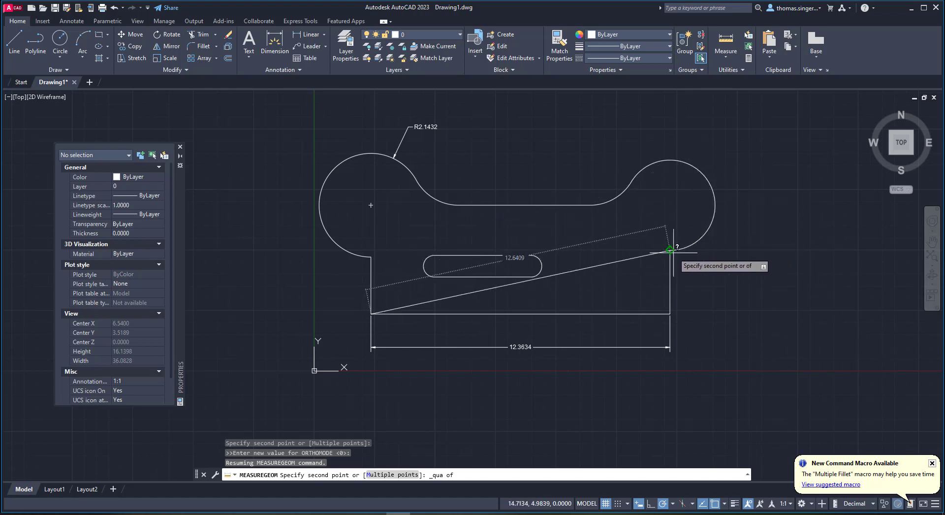
pyautogui.click(671, 159)
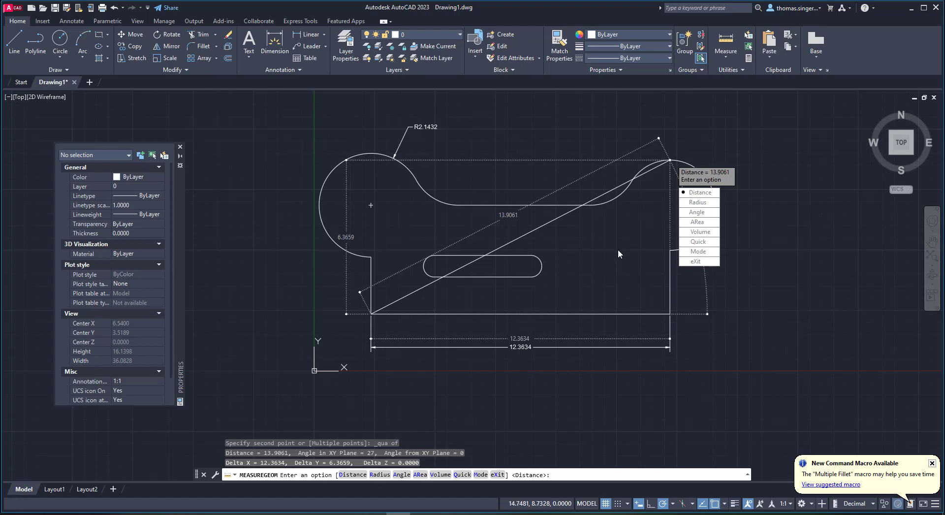
pyautogui.press('Escape')
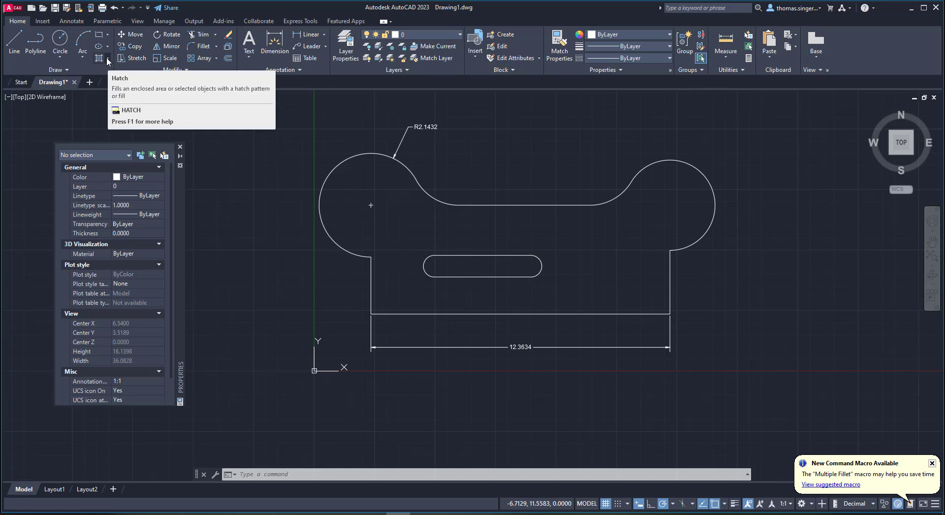
# Create three new layers in the layer manager, keeping their default names.
pyautogui.click(346, 46)
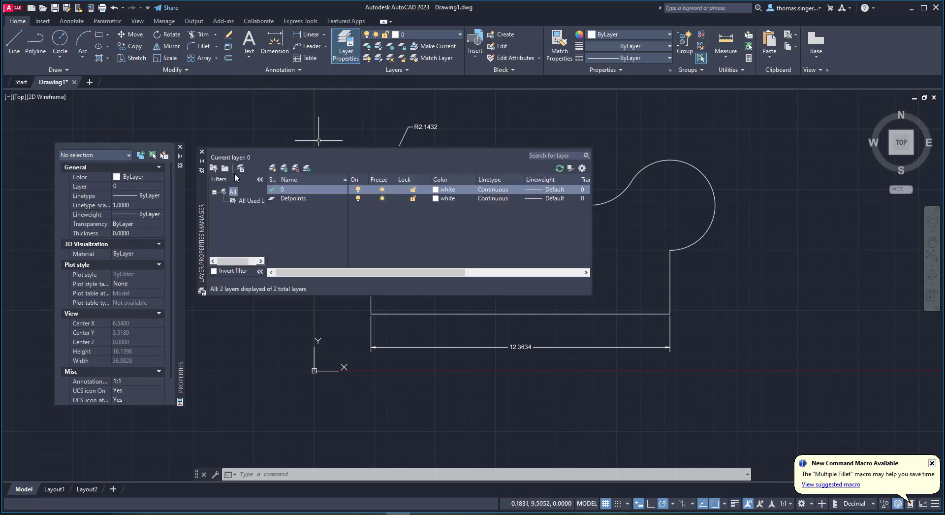
pyautogui.click(273, 168)
pyautogui.click(273, 169)
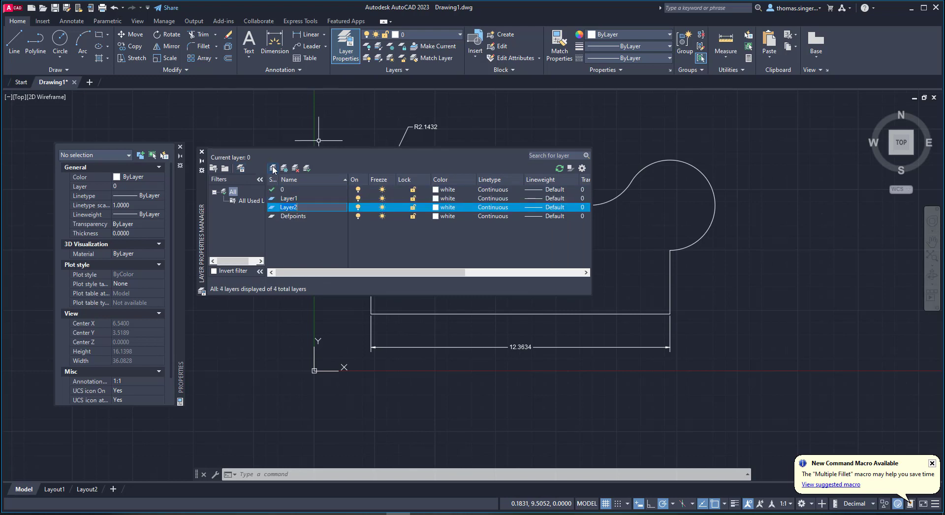
pyautogui.click(273, 169)
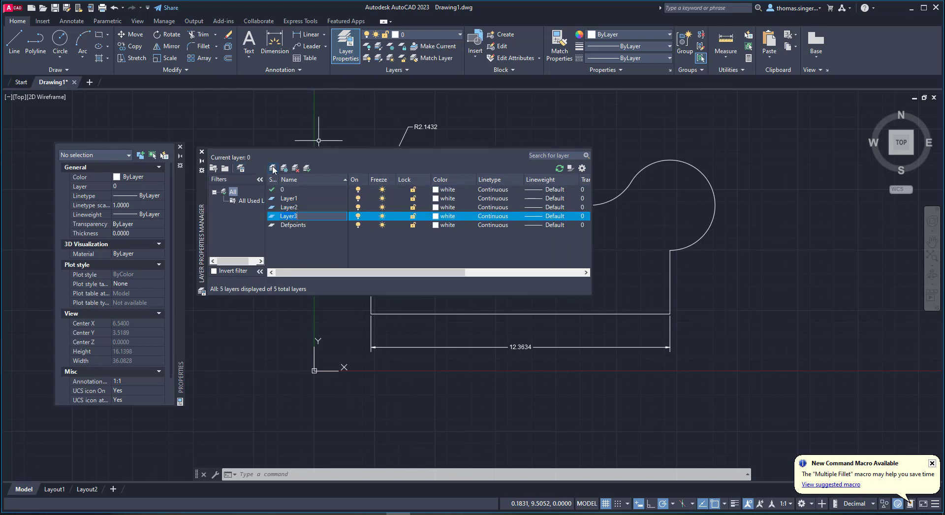
# Set the colour of Layer1 to index colour 150 (blue).
pyautogui.click(437, 199)
pyautogui.click(436, 199)
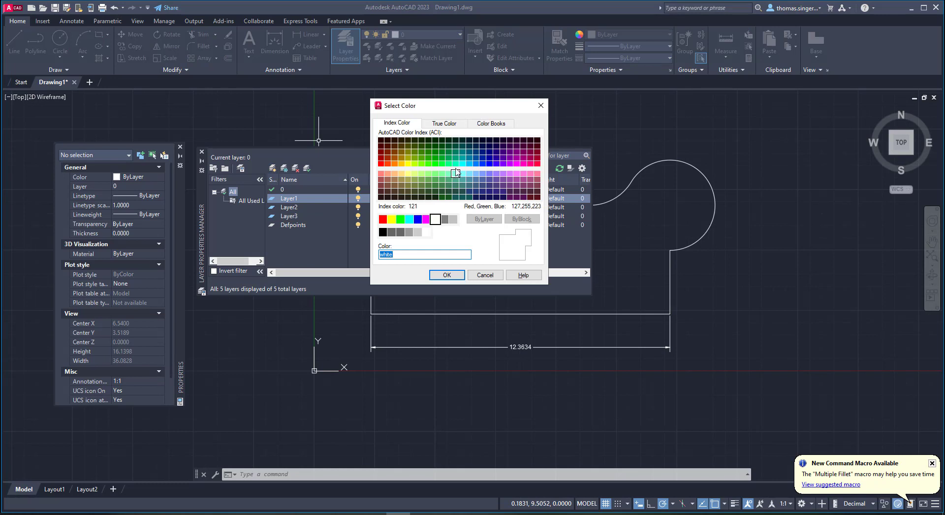
pyautogui.click(476, 164)
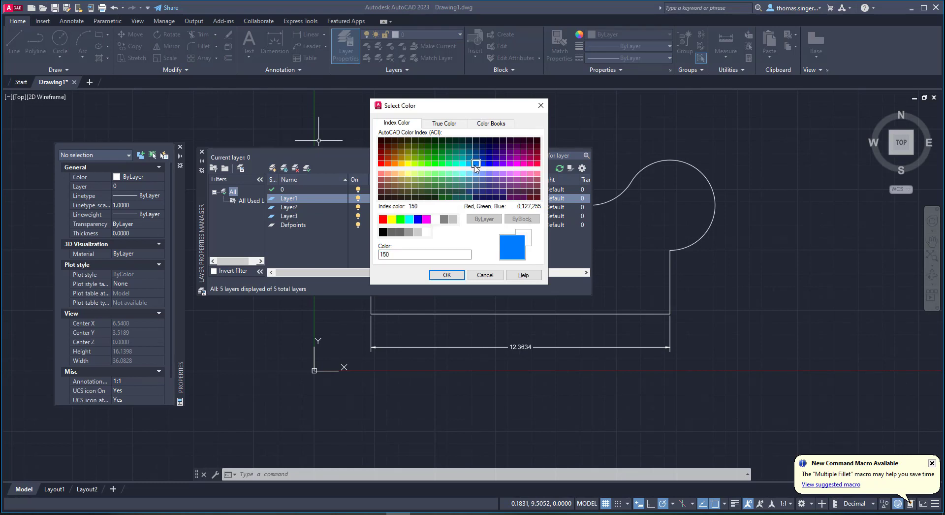
pyautogui.click(448, 275)
# Set the colour of Layer2 to index colour 200 (violet).
pyautogui.click(445, 207)
pyautogui.click(445, 207)
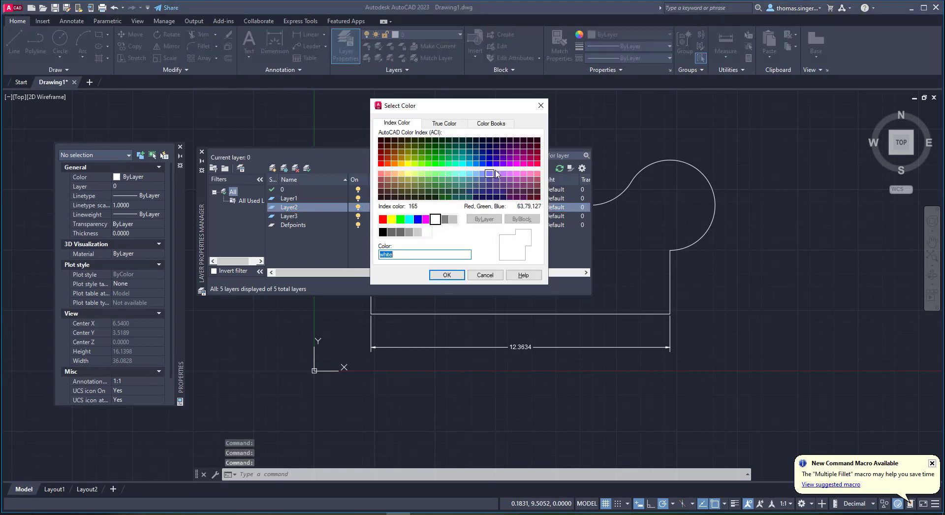
pyautogui.click(512, 164)
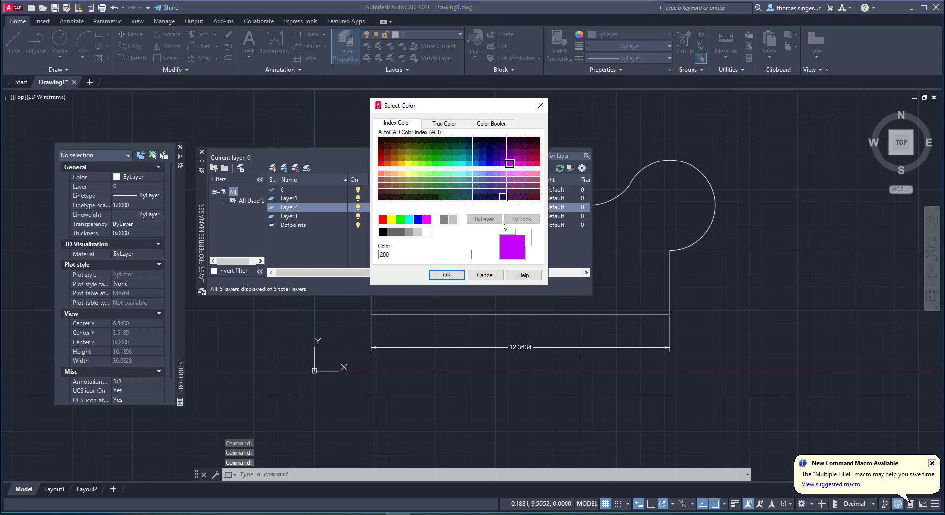
pyautogui.click(447, 274)
# Set the colour of Layer3 to index colour 60 (yellow-green) and close the layer manager.
pyautogui.click(445, 216)
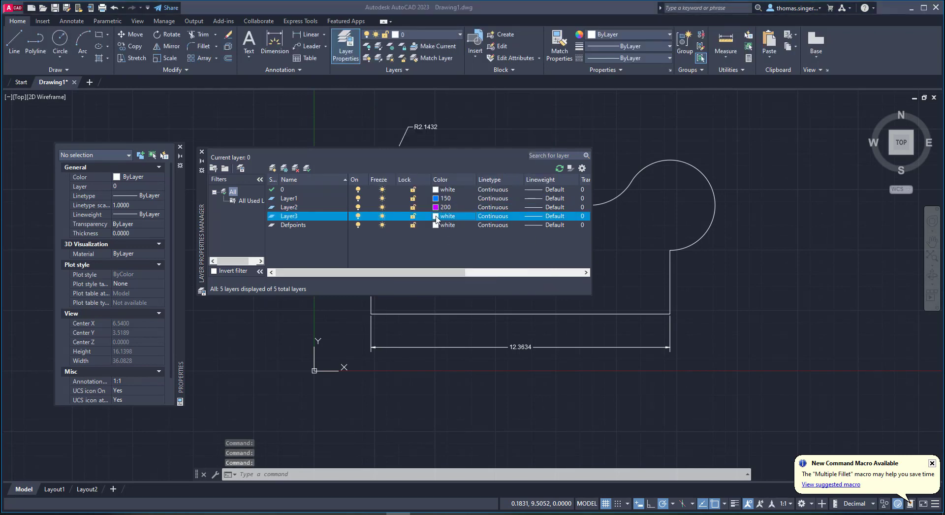
pyautogui.click(445, 215)
pyautogui.click(415, 163)
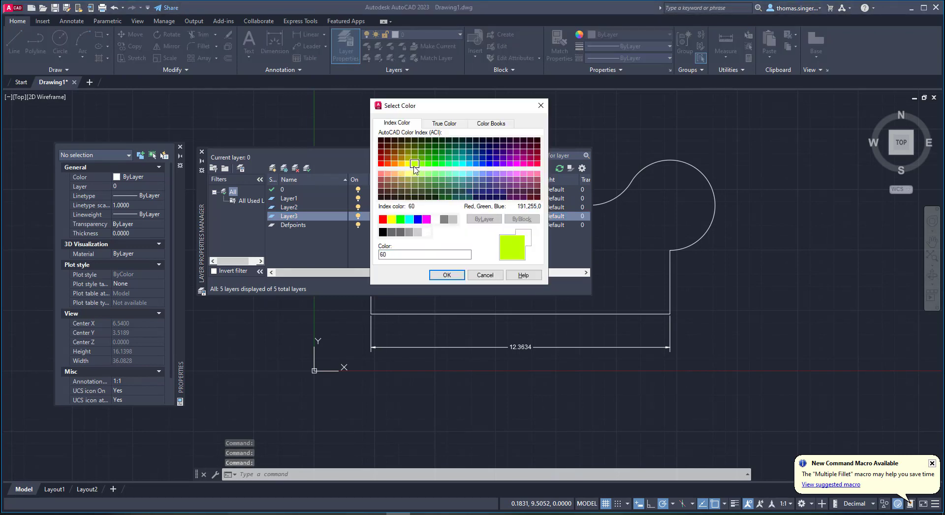
pyautogui.click(447, 274)
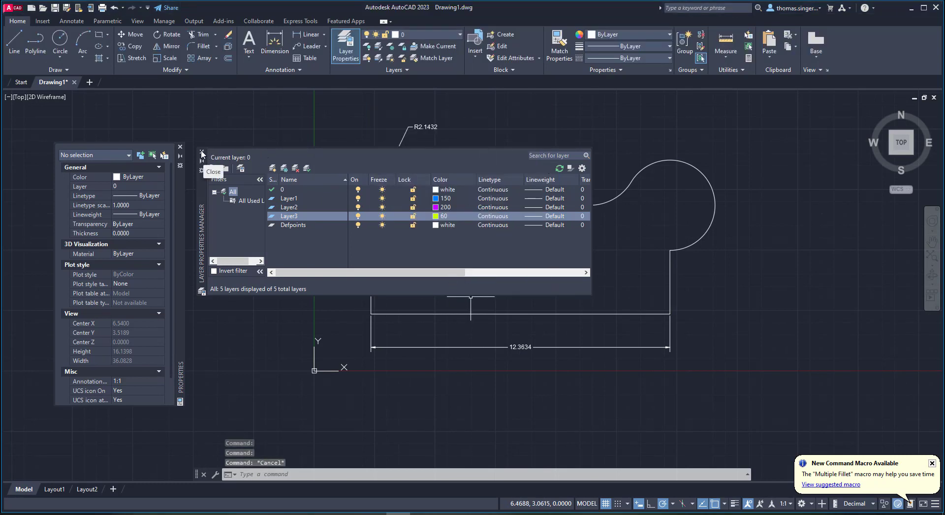
pyautogui.click(201, 152)
# Make Layer1 current and create a polyline boundary from the interior of the slot.
pyautogui.click(420, 33)
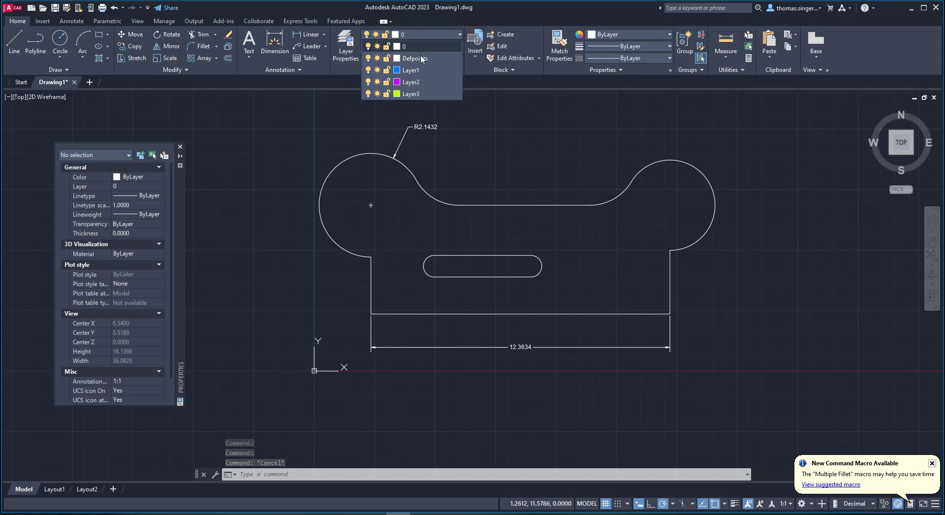
pyautogui.click(411, 43)
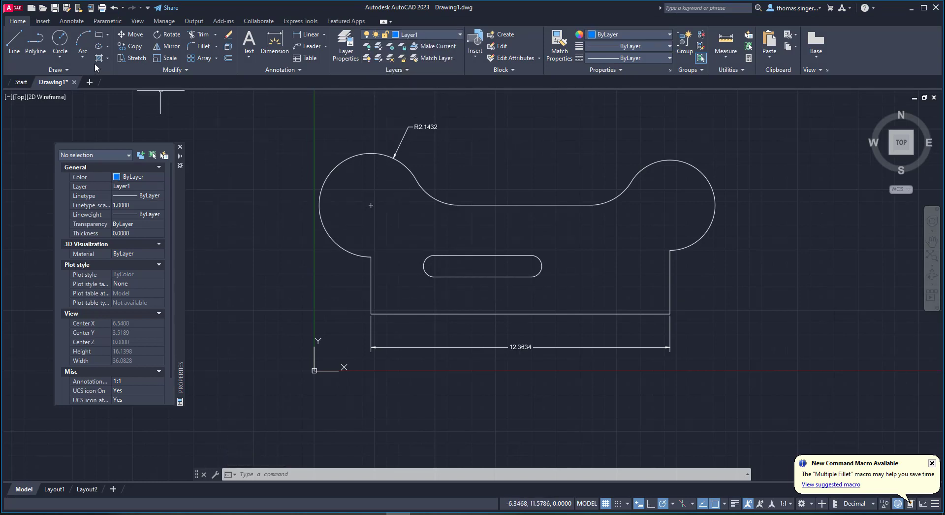
pyautogui.click(108, 59)
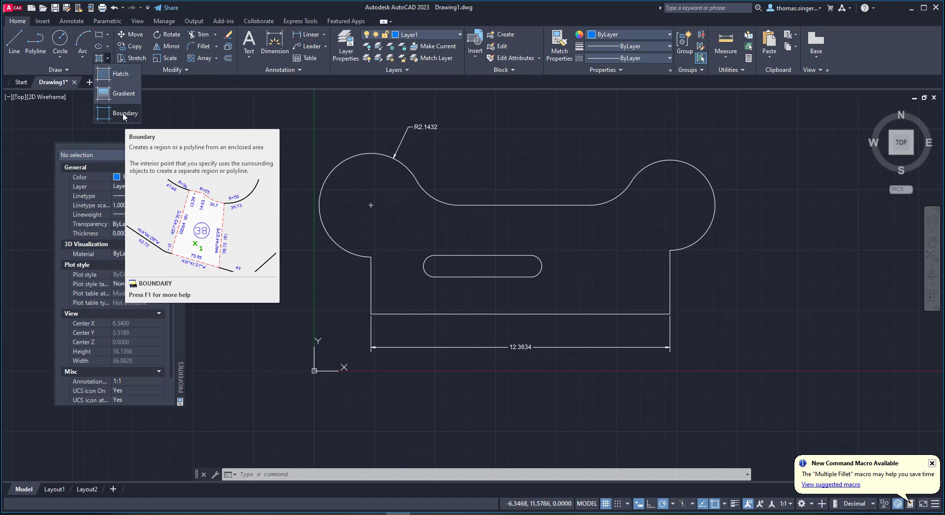
pyautogui.click(123, 114)
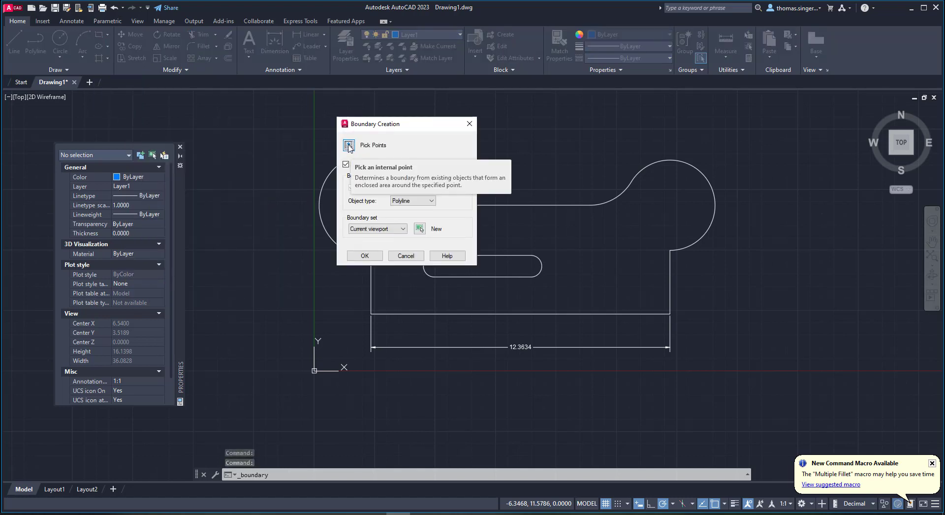
pyautogui.click(349, 145)
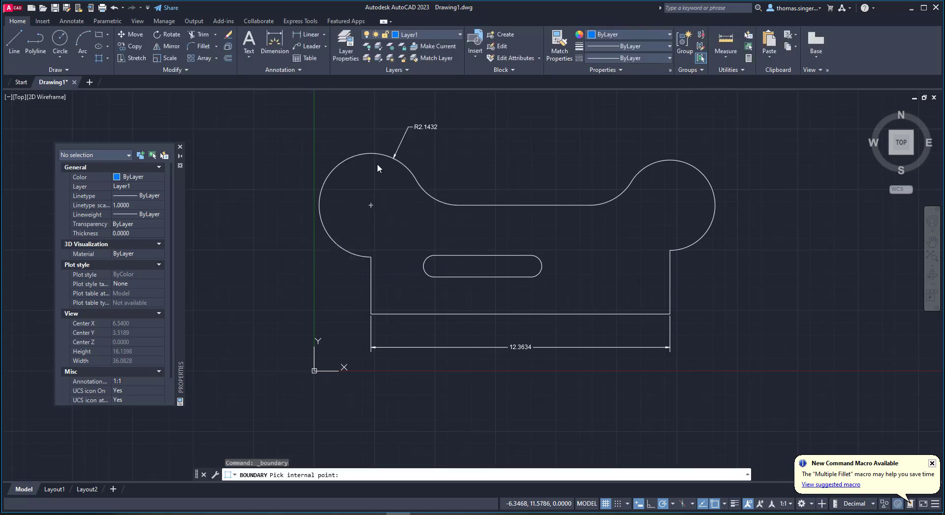
pyautogui.click(489, 265)
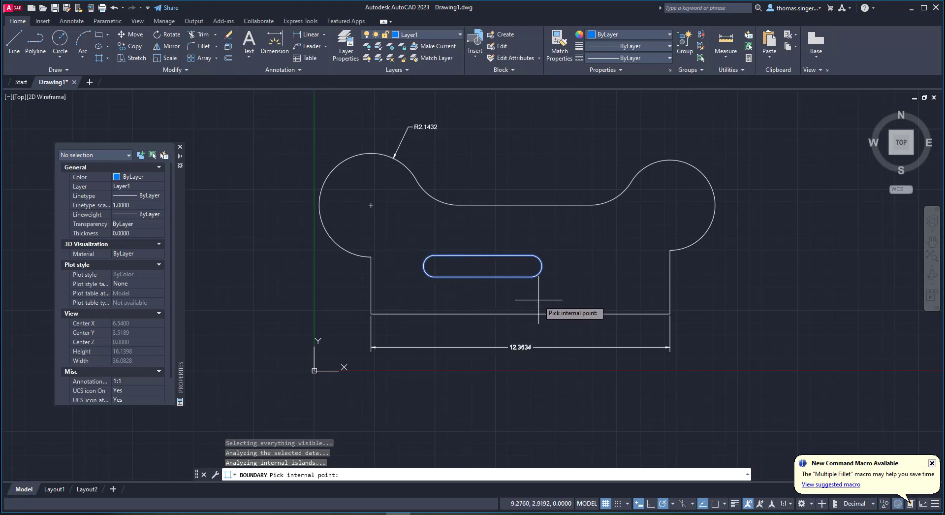
pyautogui.press('Return')
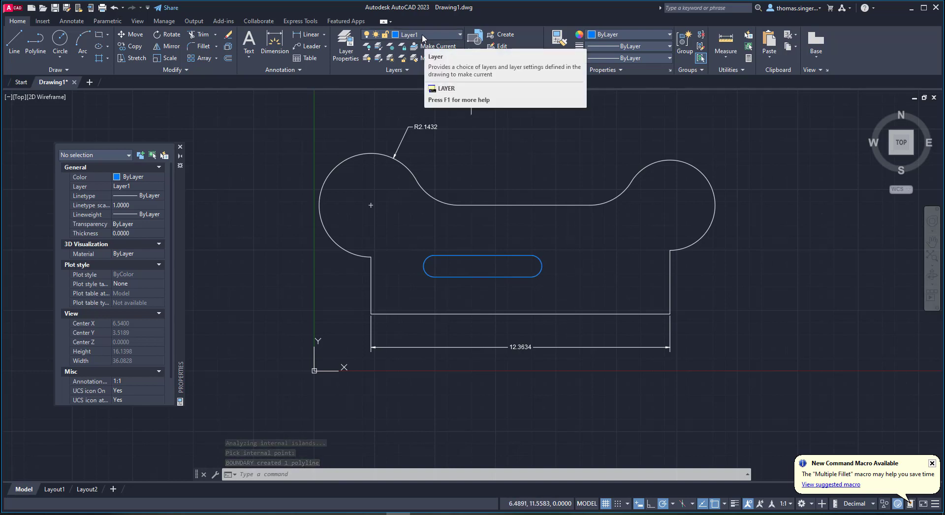
# Examine the area and length of the slot's boundary polyline in its properties.
pyautogui.click(505, 255)
pyautogui.rightClick(505, 255)
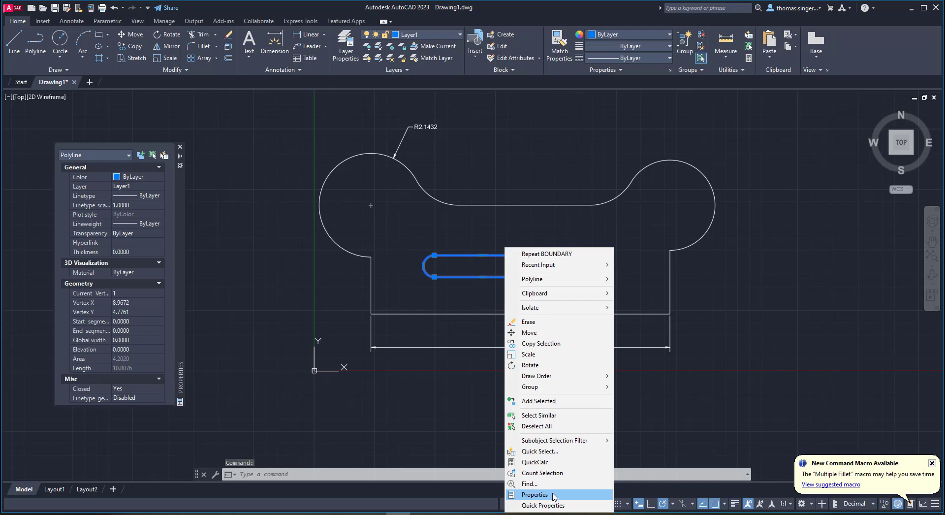
pyautogui.click(528, 498)
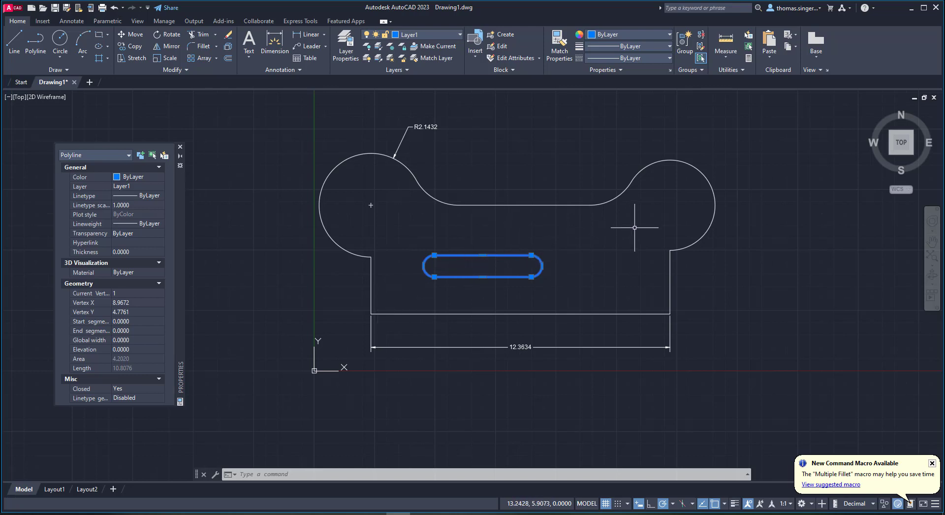
pyautogui.press('Escape')
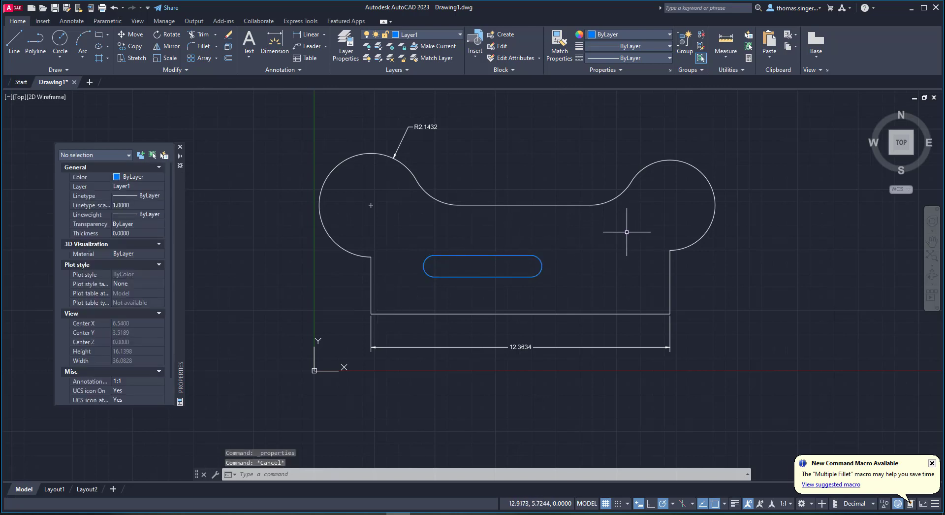
# Make Layer2 the current layer.
pyautogui.click(436, 34)
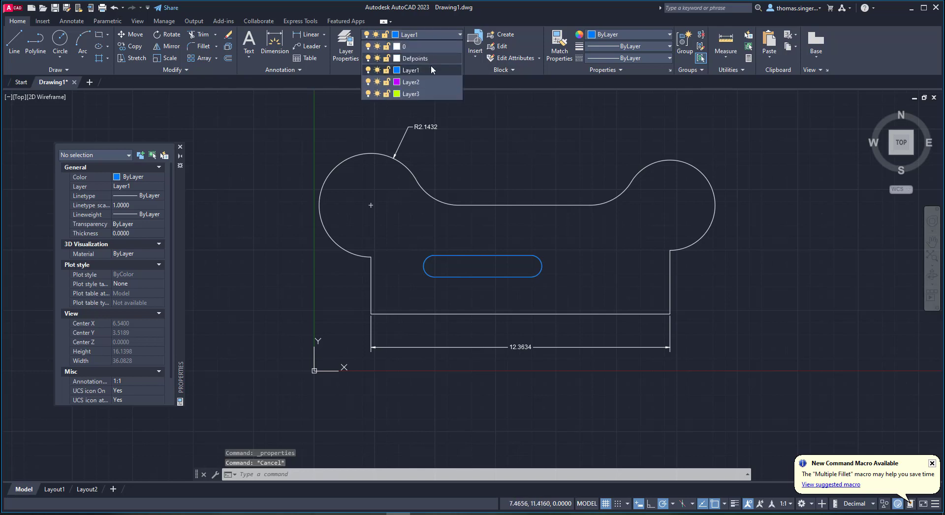
pyautogui.click(425, 82)
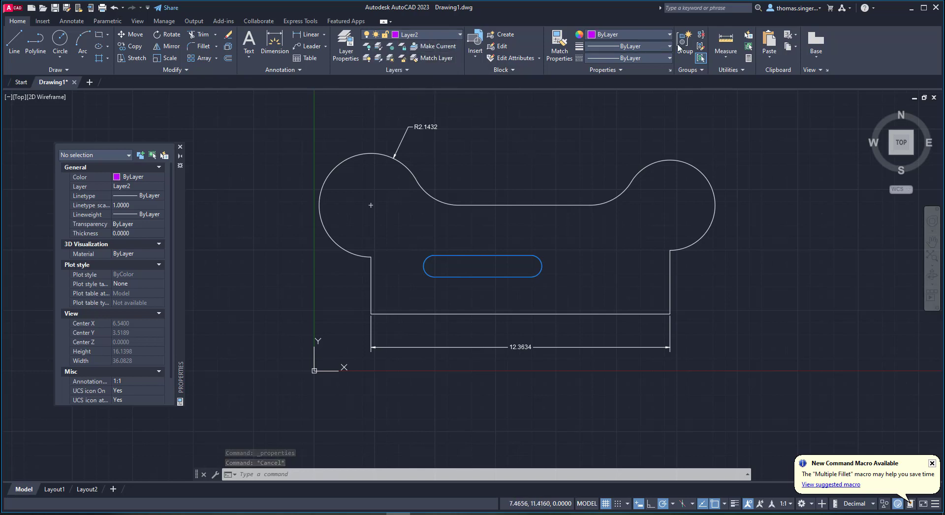
pyautogui.click(724, 54)
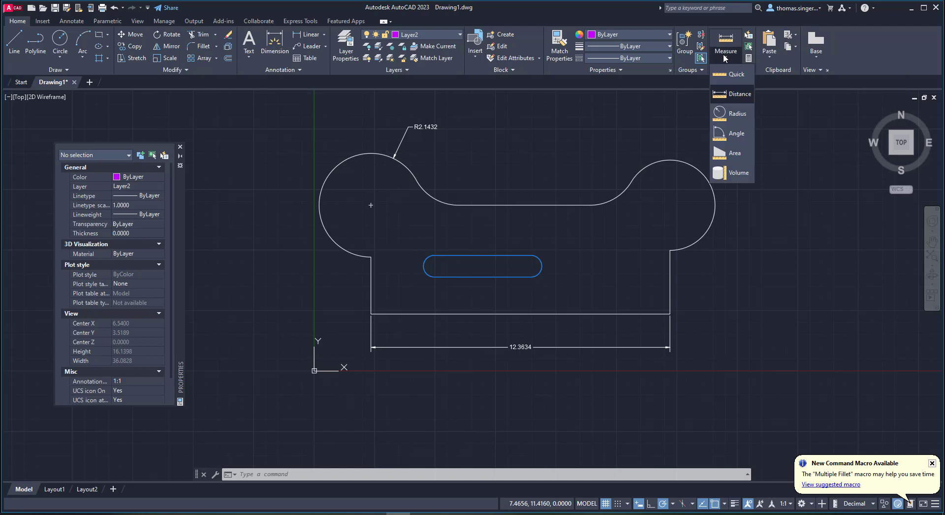
pyautogui.click(734, 156)
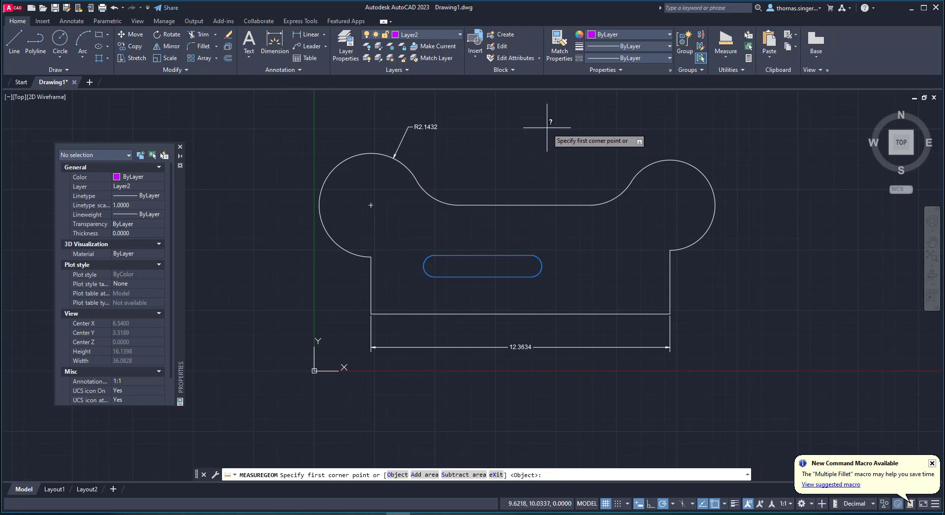
pyautogui.click(727, 57)
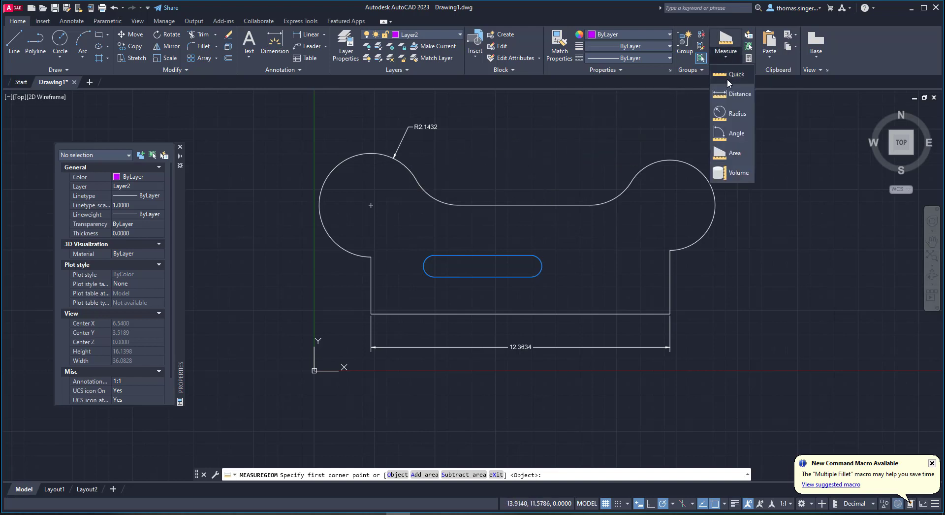
pyautogui.click(730, 154)
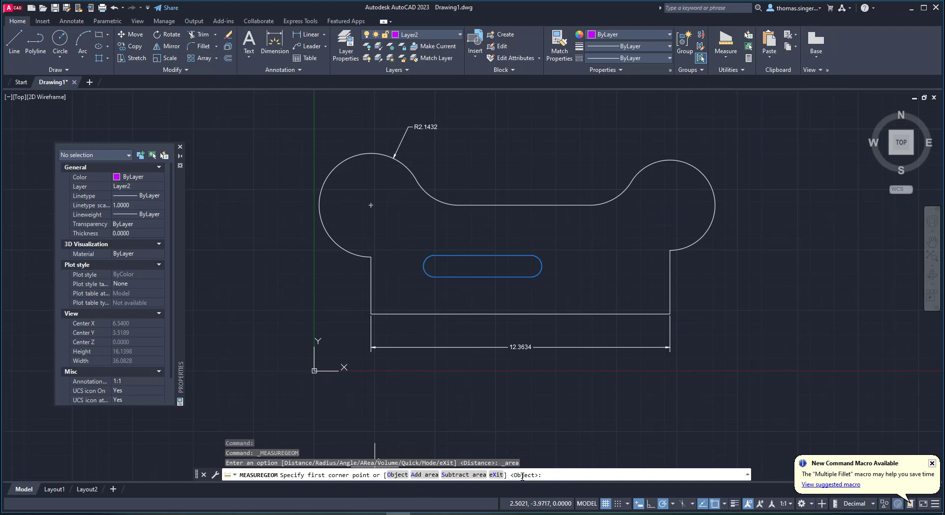
pyautogui.click(424, 476)
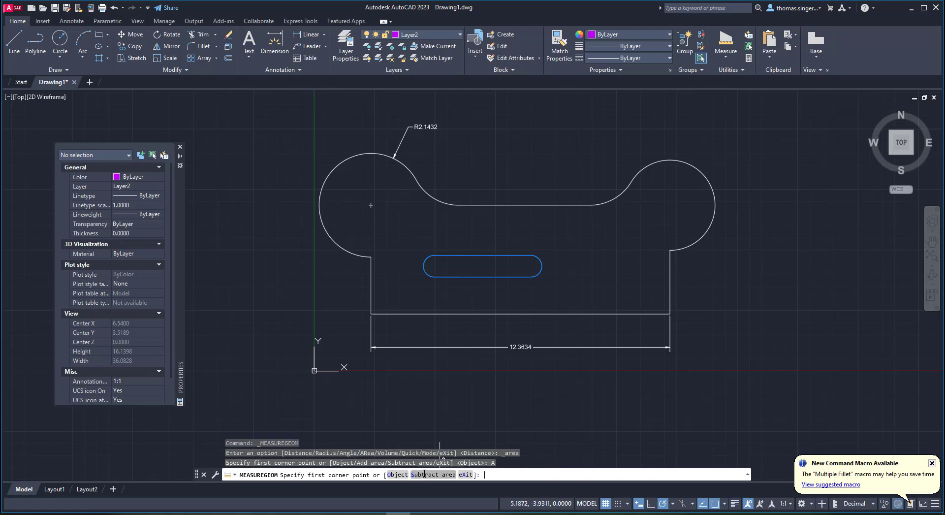
pyautogui.click(398, 476)
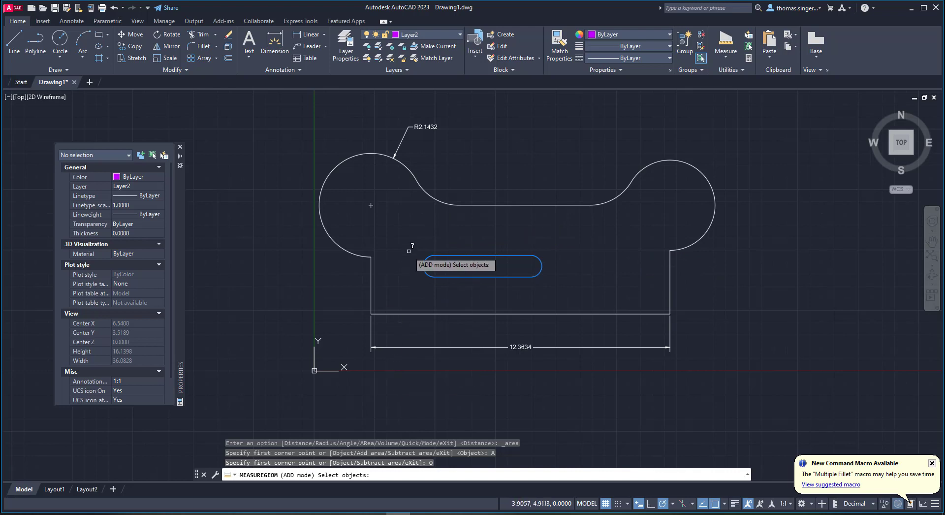
pyautogui.press('Escape')
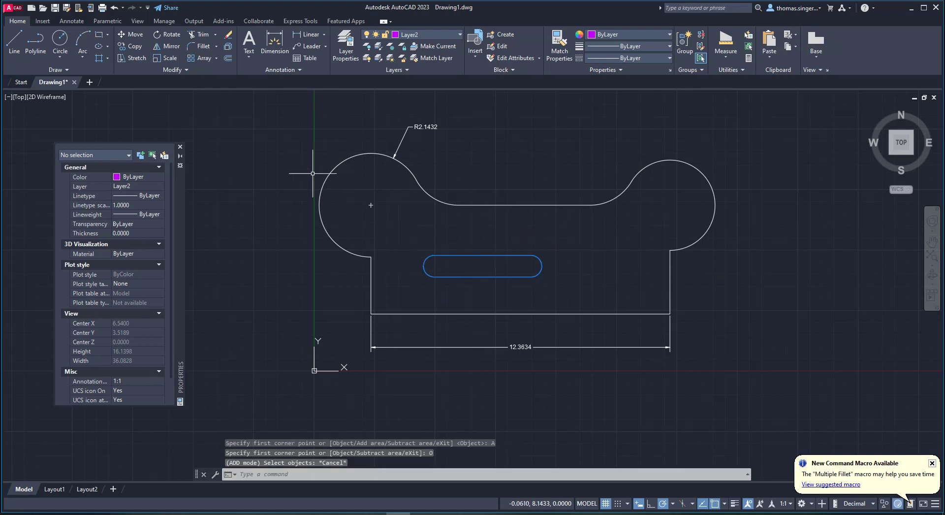
# Create polyline boundaries on Layer2 from a point between the outer outline and the slot, with island detection on.
pyautogui.click(108, 58)
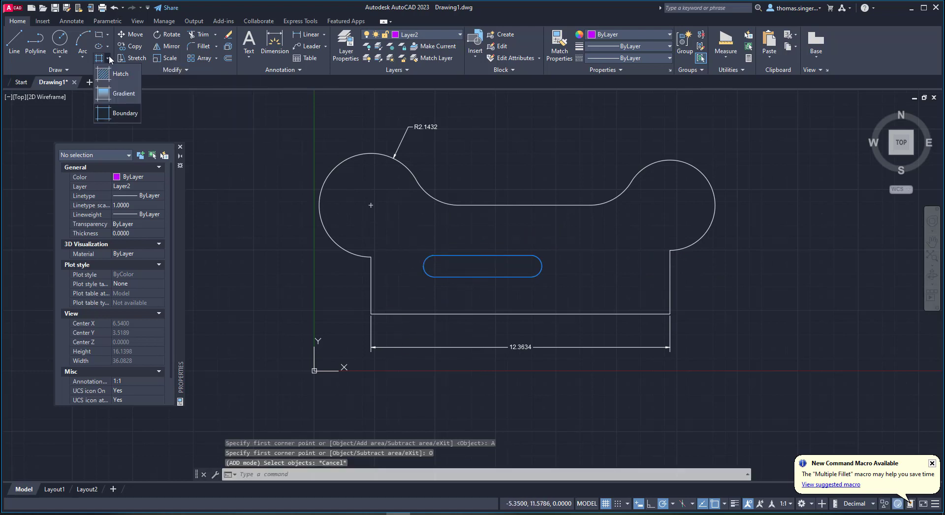
pyautogui.click(125, 113)
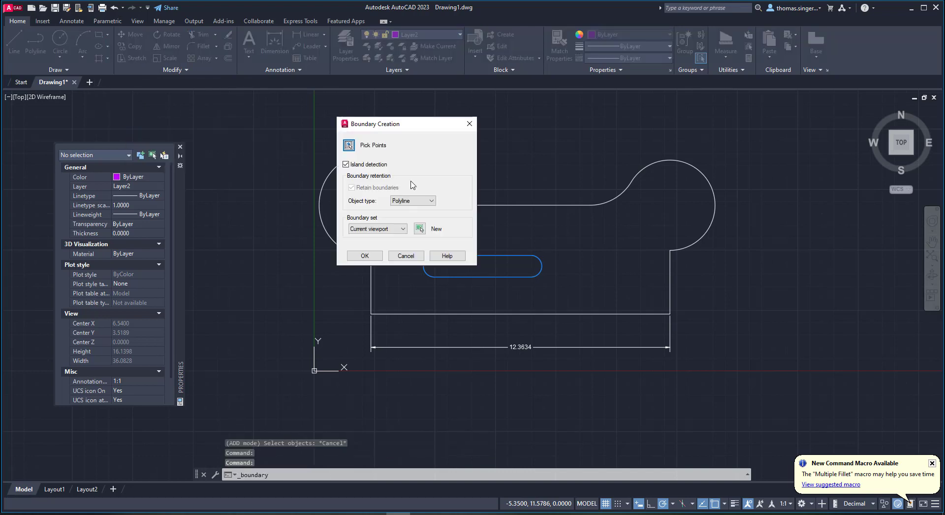
pyautogui.click(350, 144)
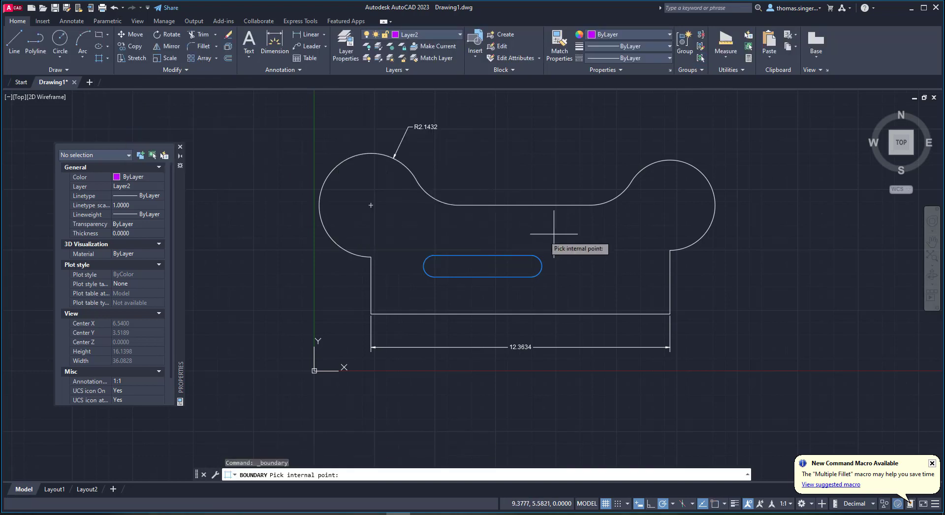
pyautogui.click(591, 234)
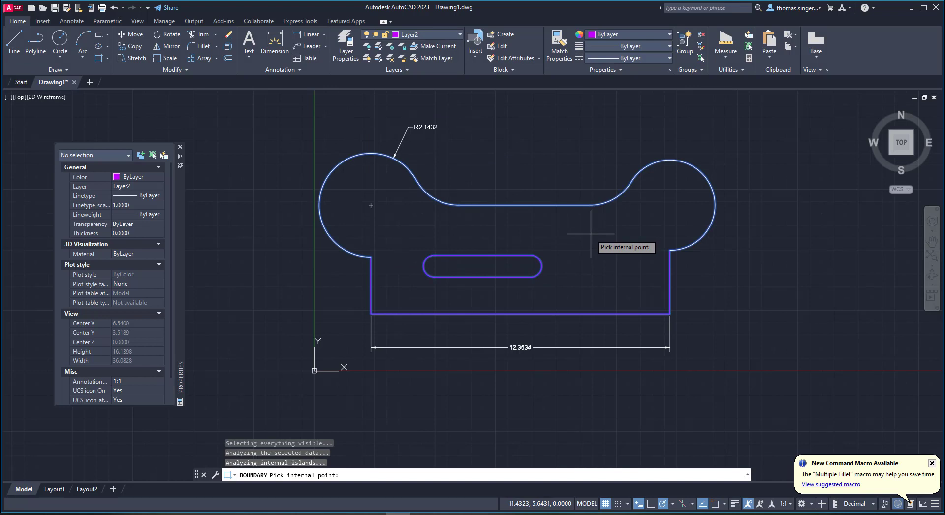
pyautogui.press('Return')
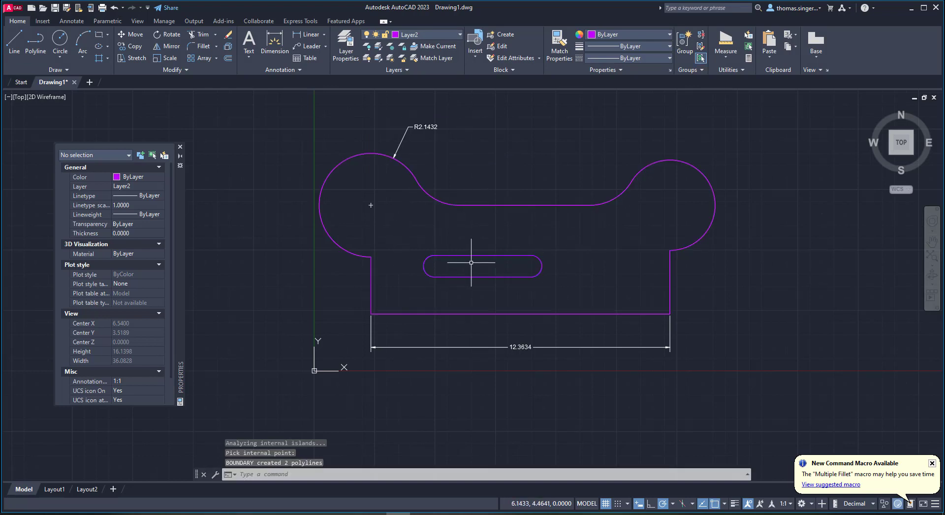
# Start an area measurement and add the outer outline's boundary polyline as an object.
pyautogui.click(728, 52)
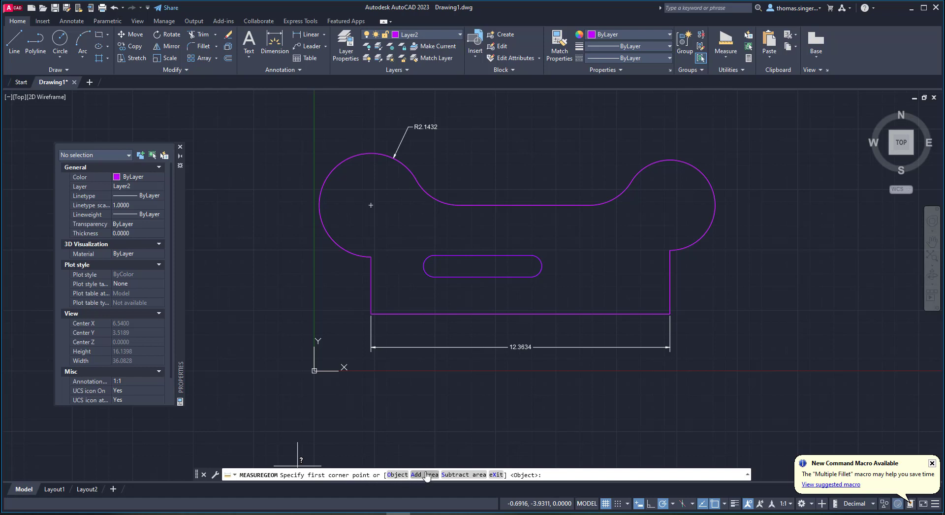
pyautogui.click(398, 475)
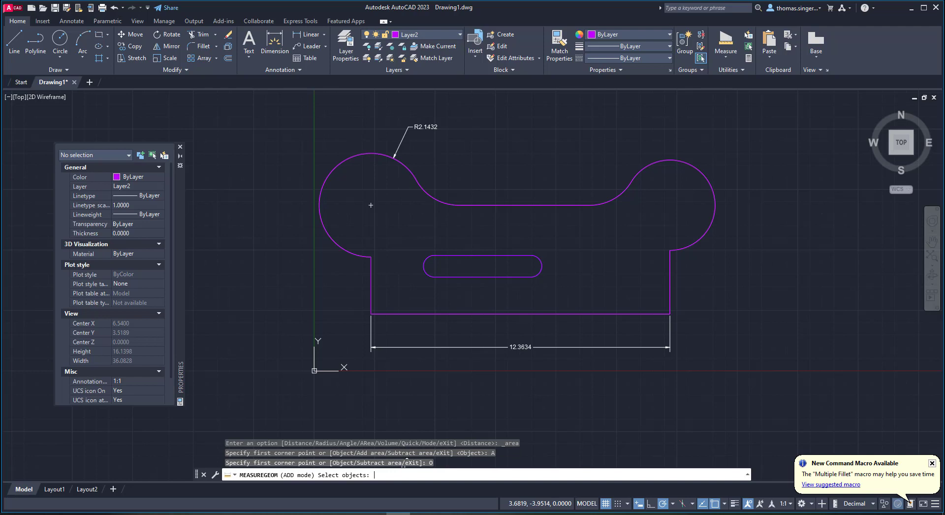
pyautogui.click(465, 204)
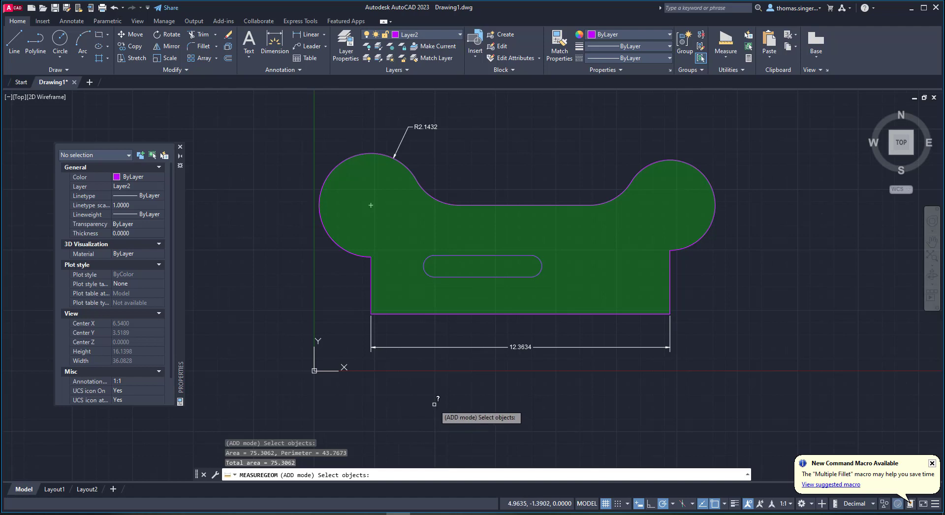
pyautogui.press('Return')
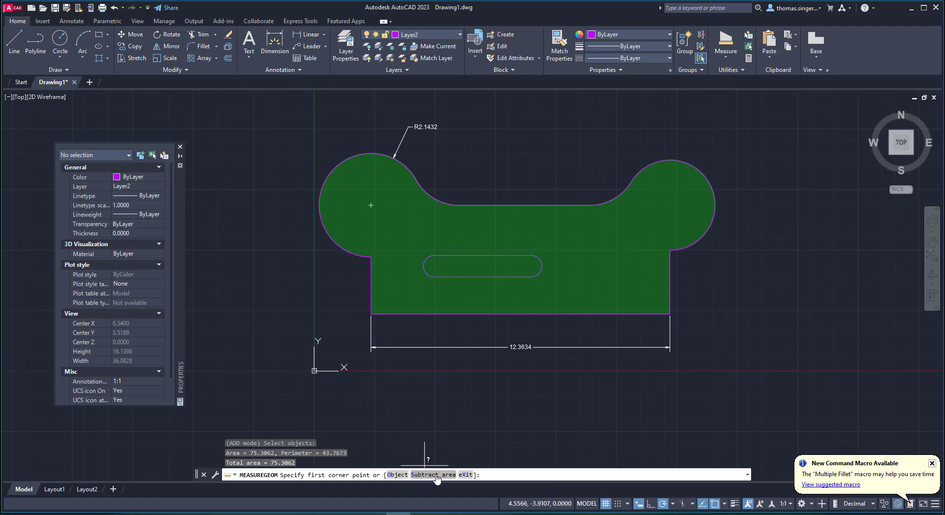
# Subtract the slot's boundary polyline from the measured area and end the area measurement.
pyautogui.click(435, 475)
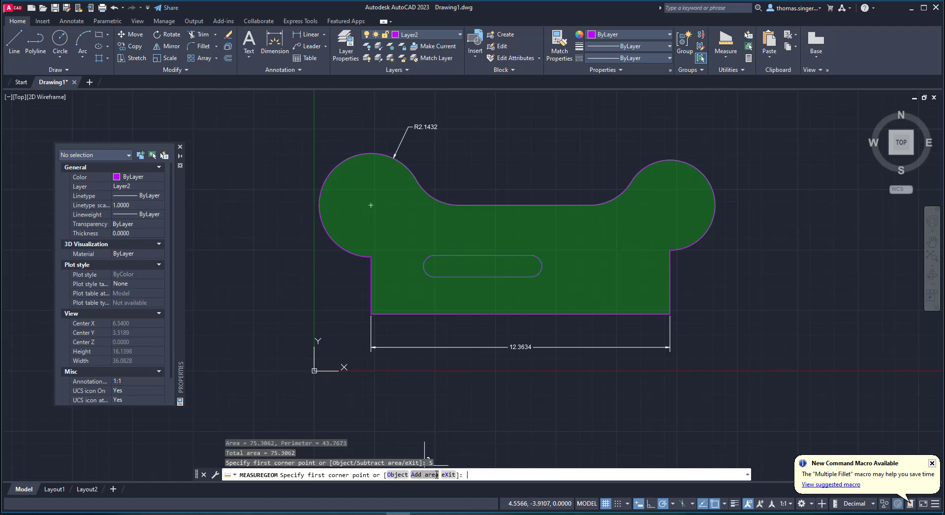
pyautogui.click(400, 475)
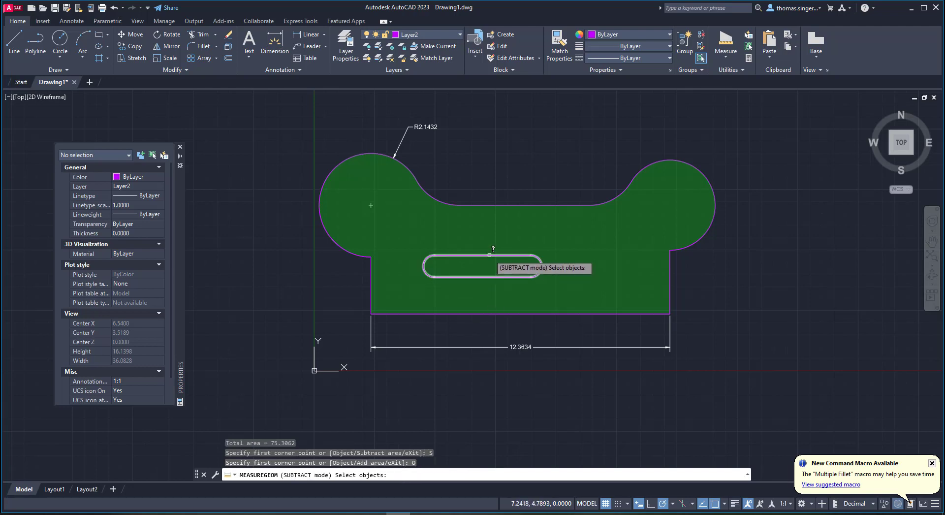
pyautogui.click(489, 255)
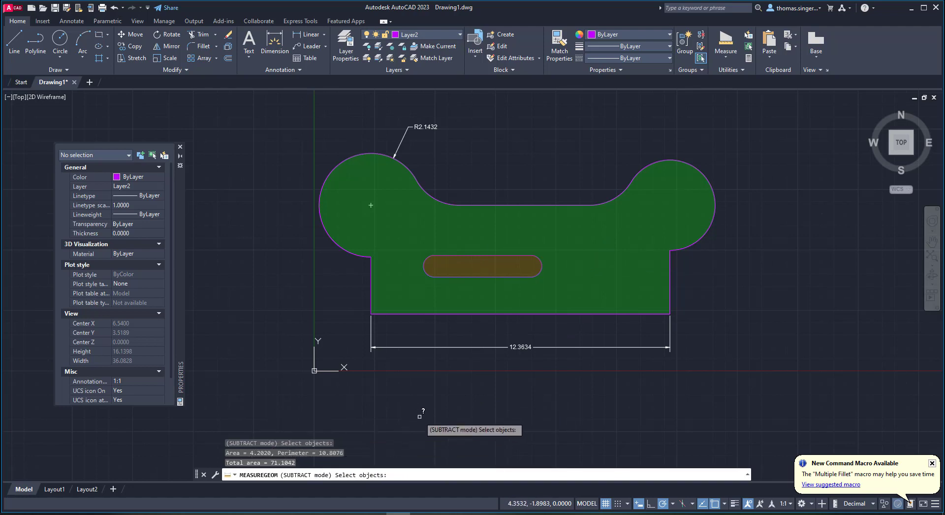
pyautogui.press('Return')
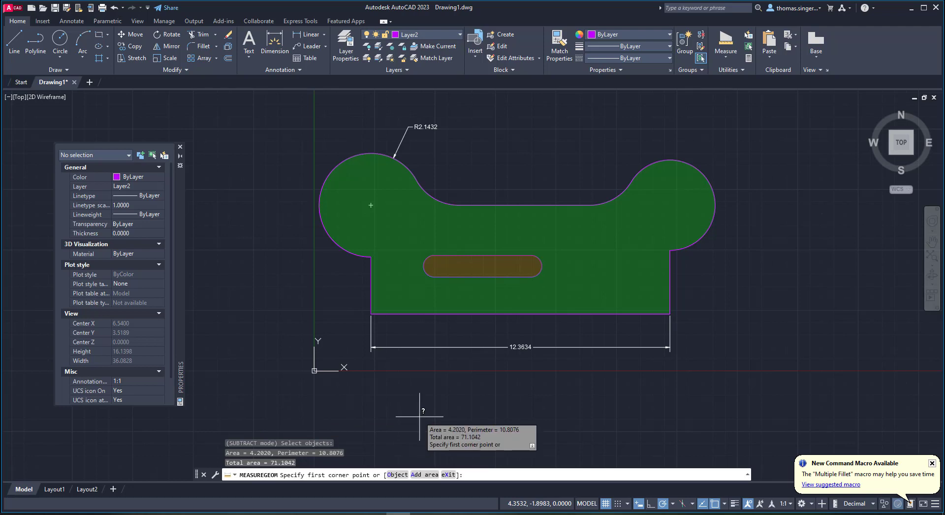
pyautogui.press('Return')
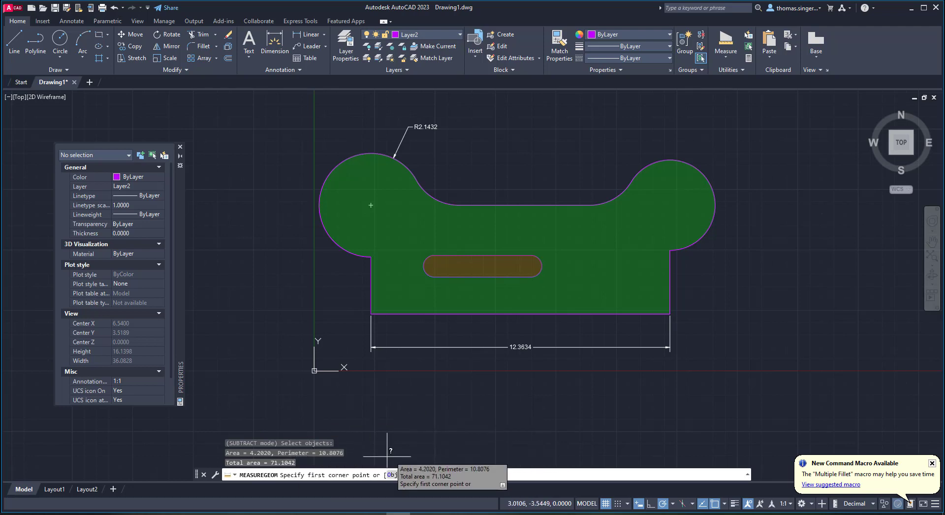
pyautogui.press('Down')
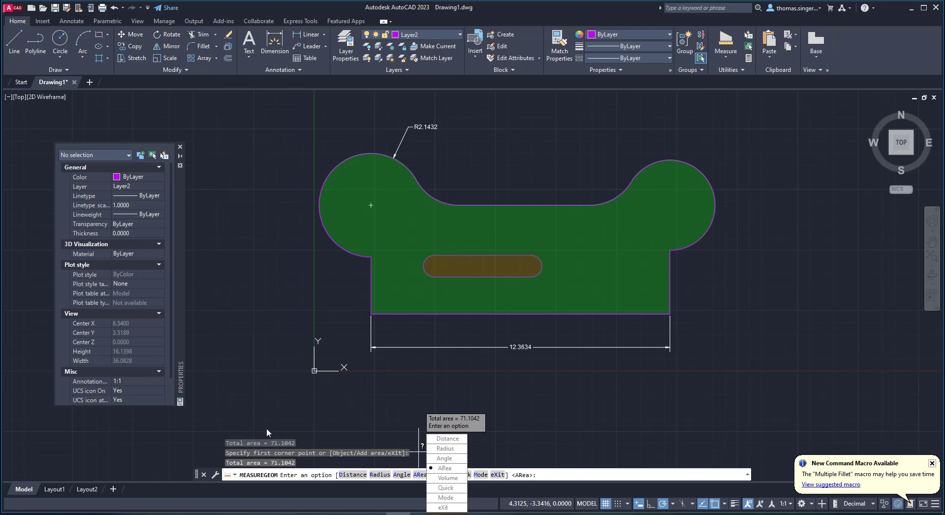
pyautogui.scroll(-2, 272, 446)
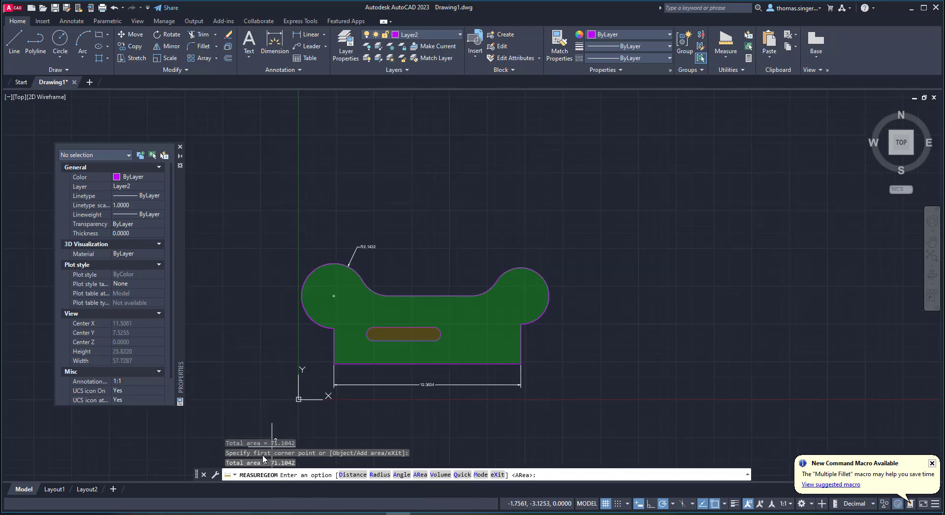
pyautogui.press('Escape')
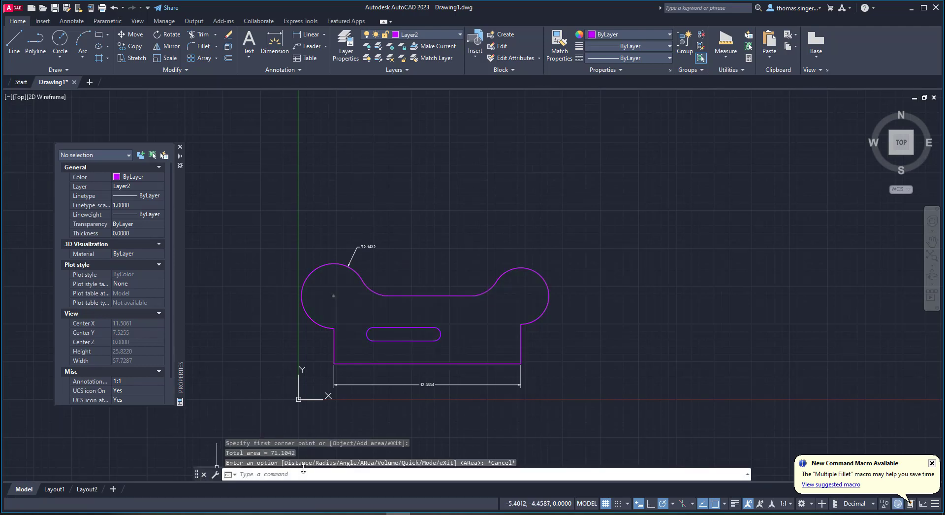
# Enlarge the command history and examine the added, subtracted and total area values of the measurement.
pyautogui.moveTo(303, 469); pyautogui.dragTo(318, 420)
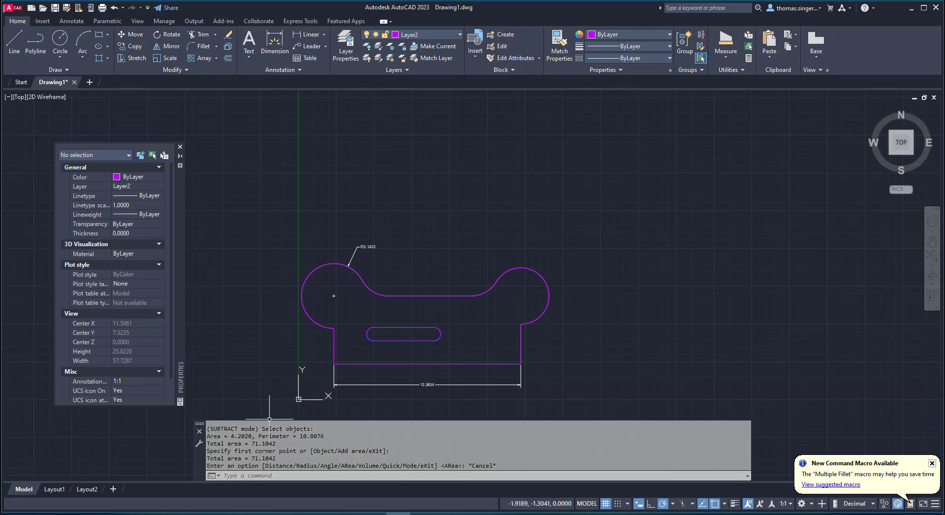
pyautogui.moveTo(324, 421); pyautogui.dragTo(329, 308)
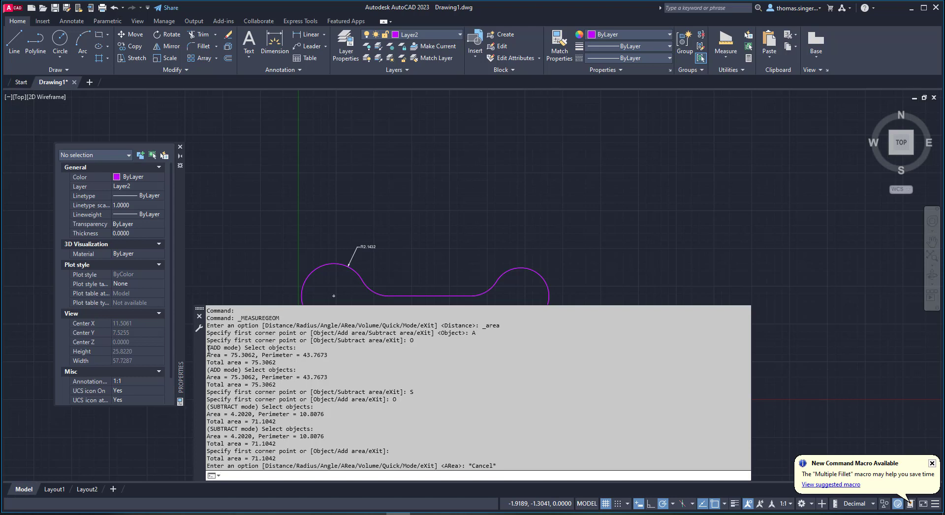
pyautogui.moveTo(208, 348); pyautogui.dragTo(241, 348)
pyautogui.click(279, 331)
pyautogui.moveTo(276, 422); pyautogui.dragTo(252, 422)
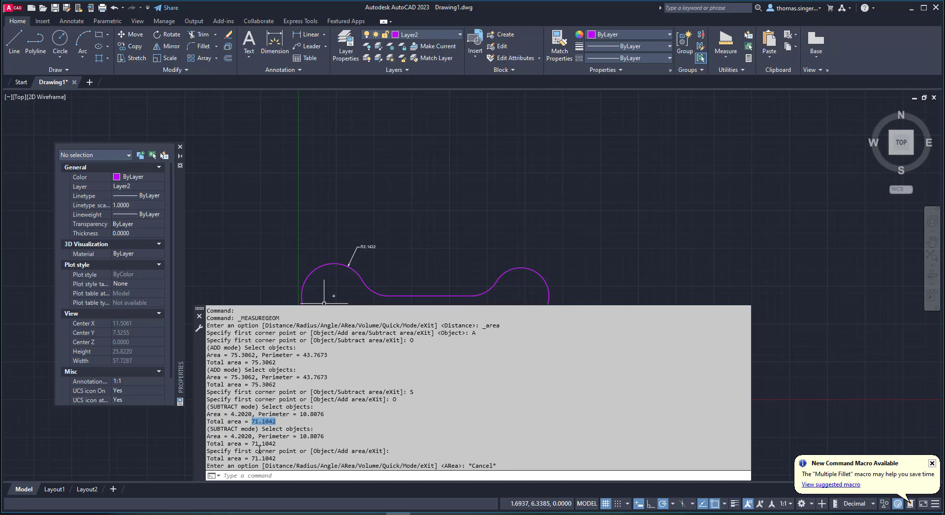